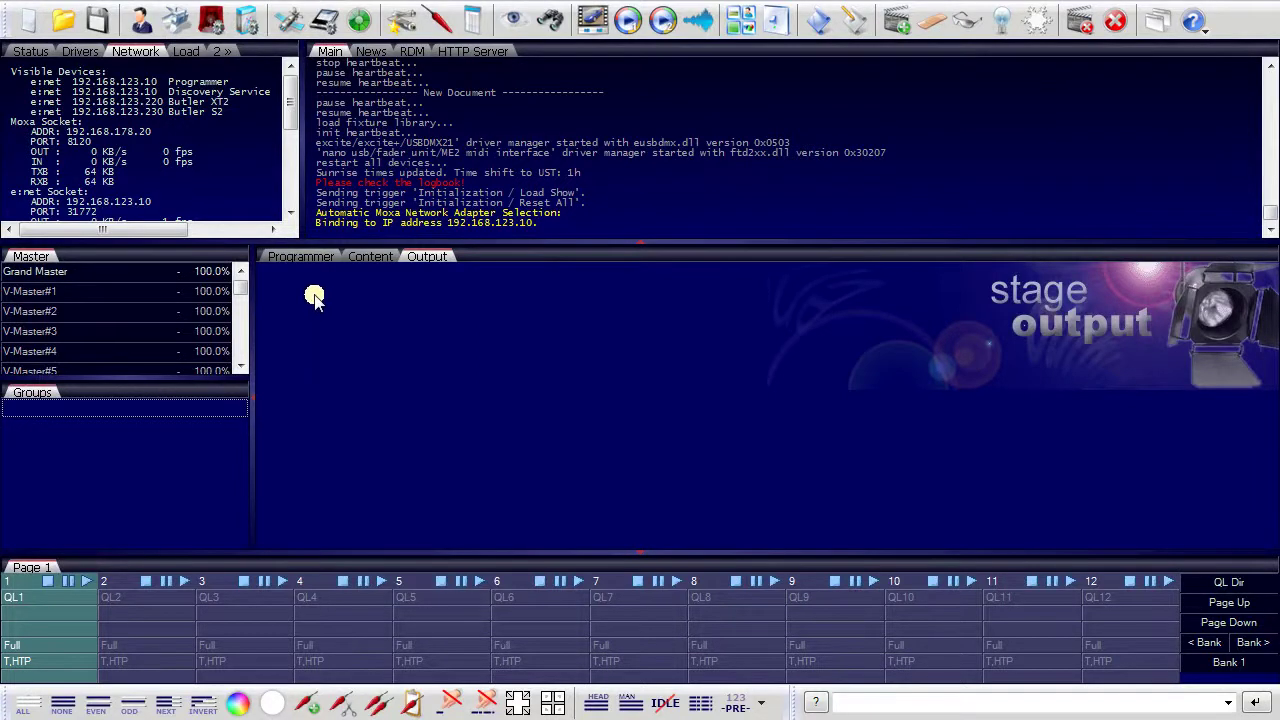
Bind the e:net network interface to 192.168.123.10 - Intel(R) 82567LF-3 Gigabit Network Connection in the application options
click(245, 27)
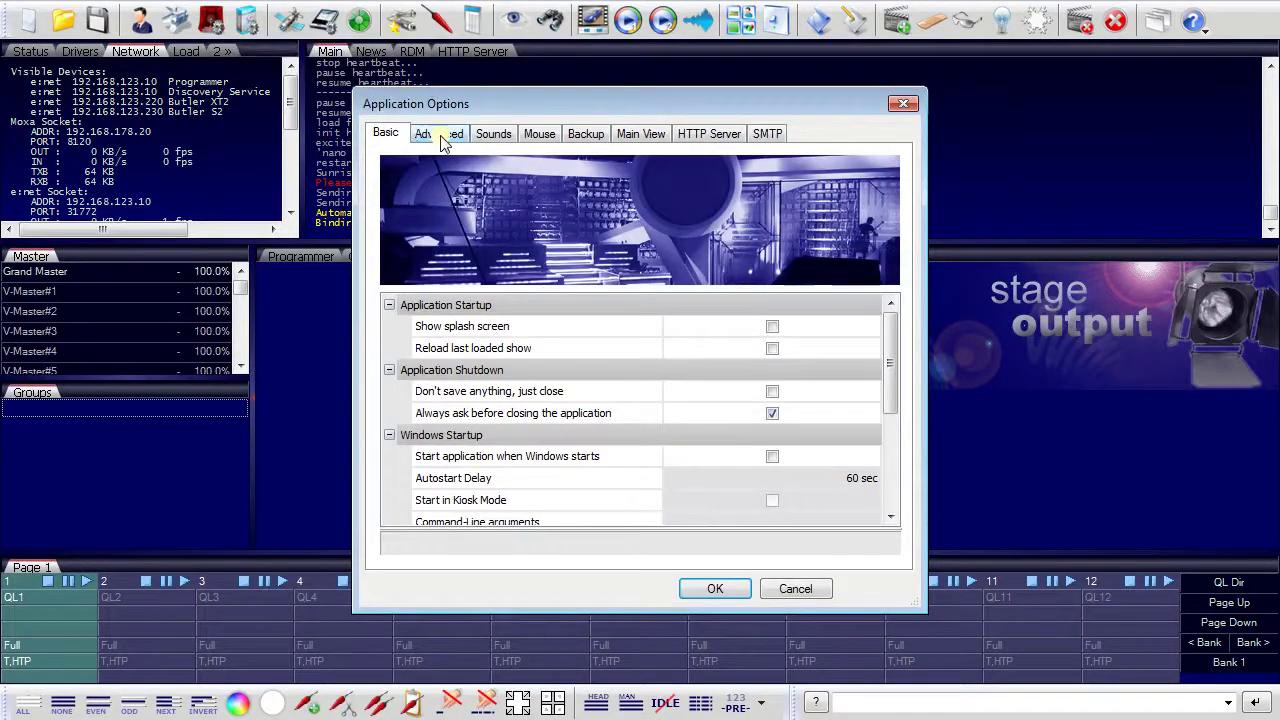
click(440, 134)
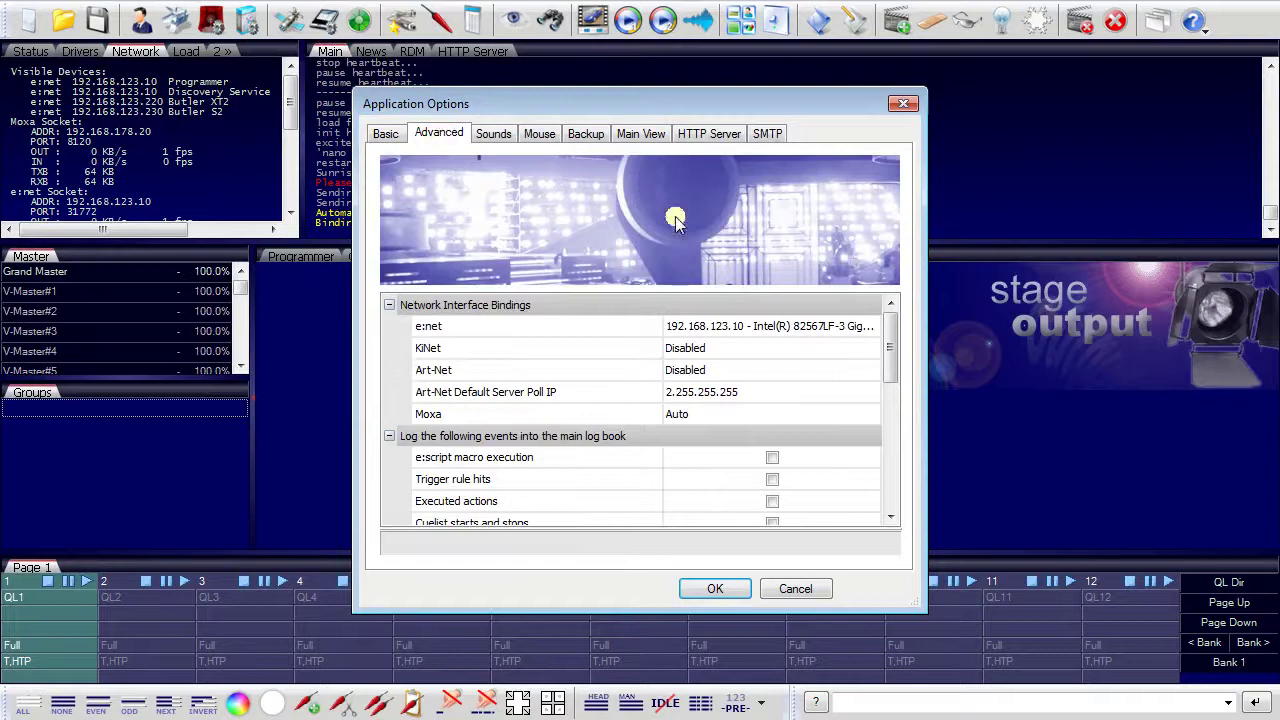
click(752, 330)
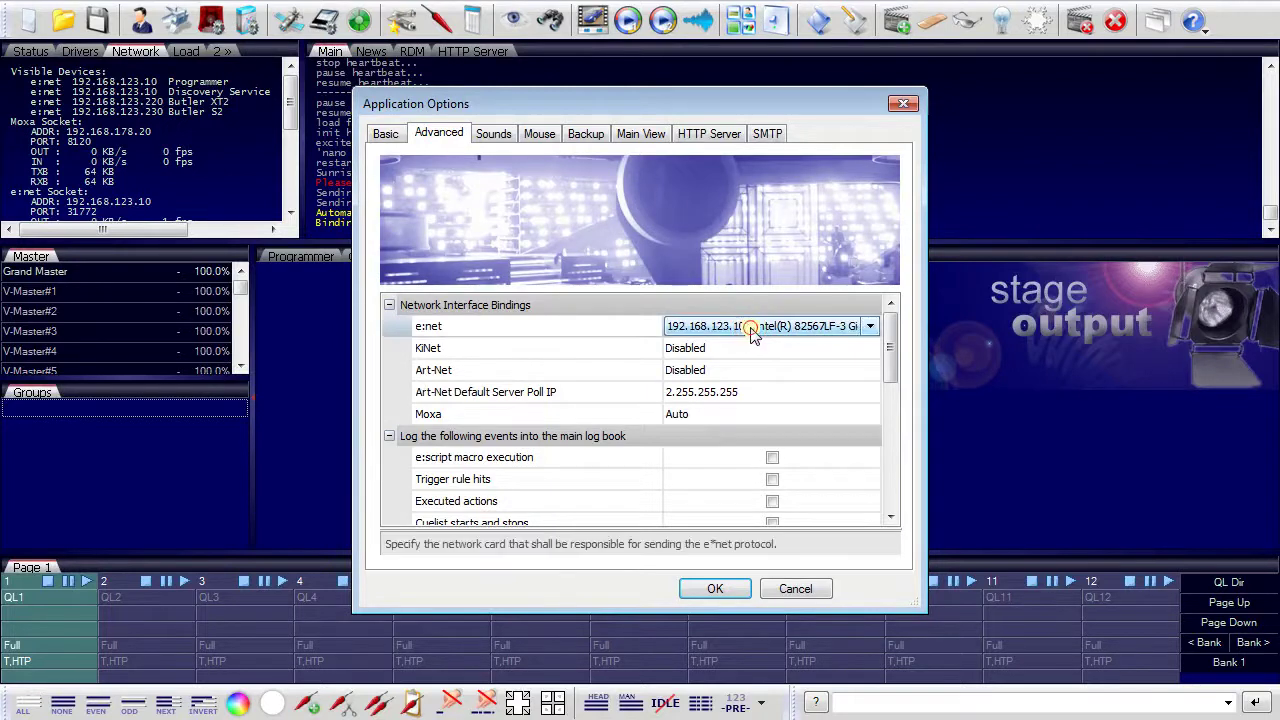
click(866, 332)
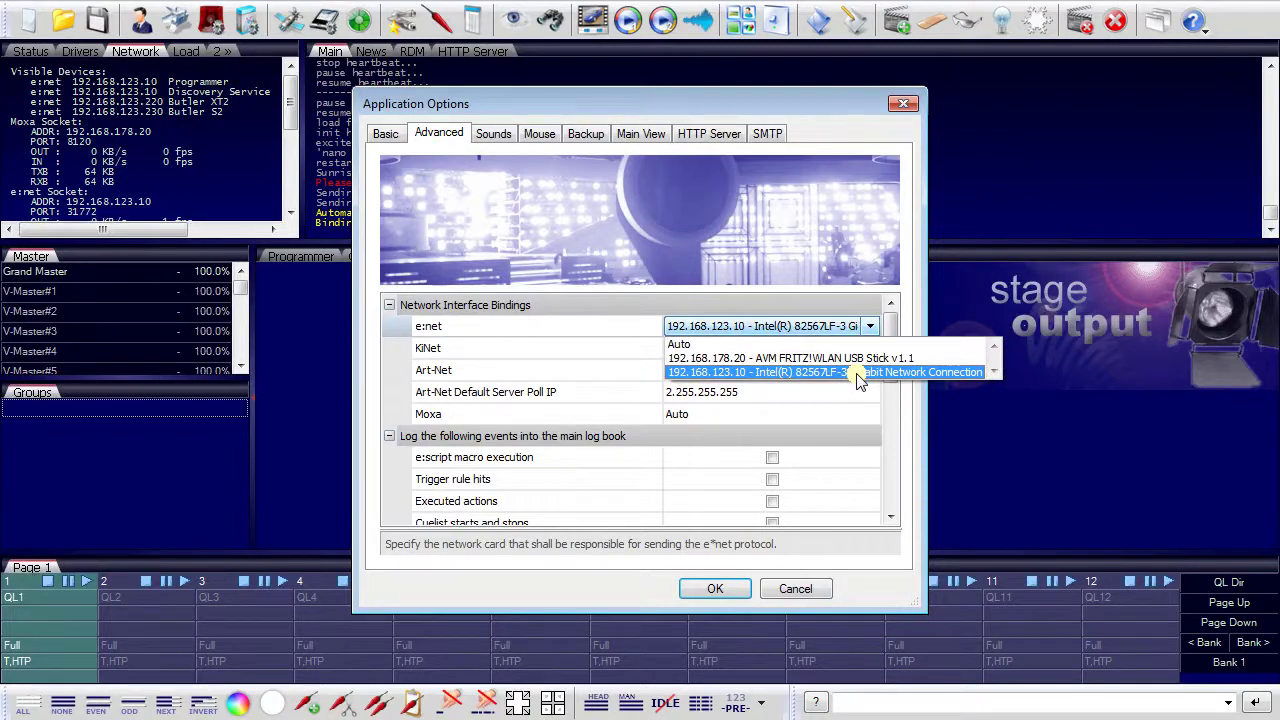
click(858, 372)
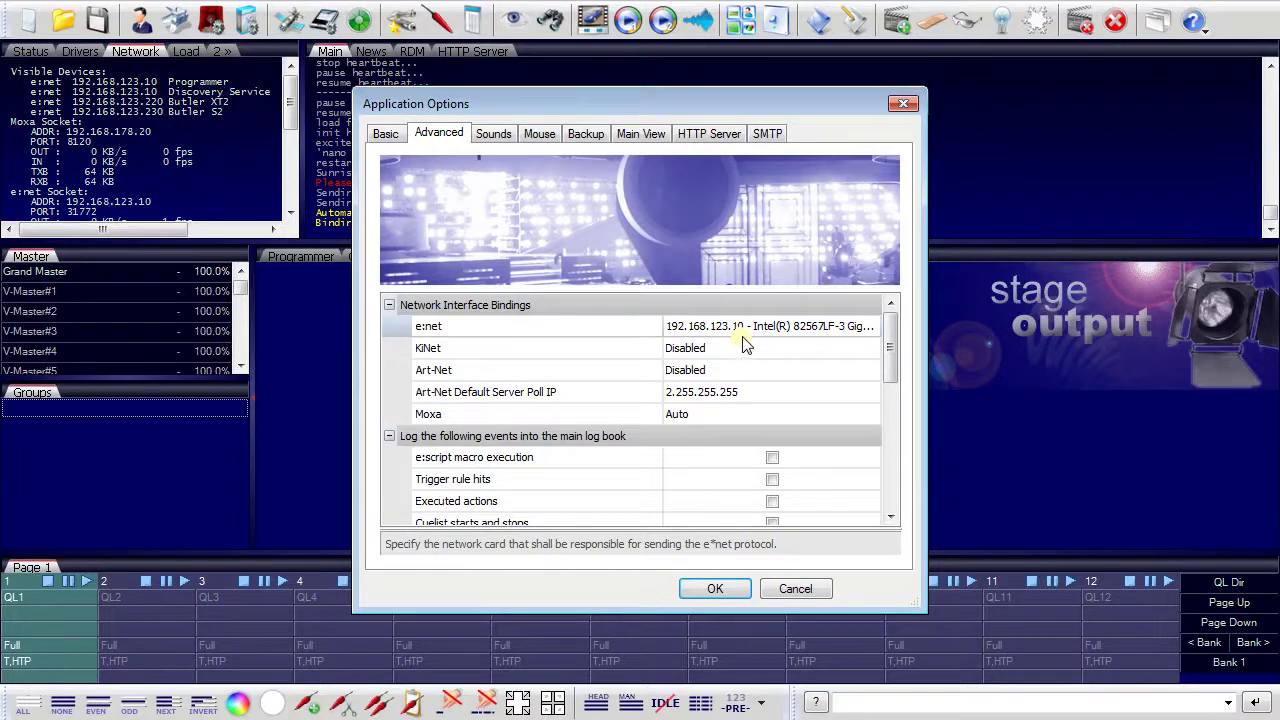
click(714, 590)
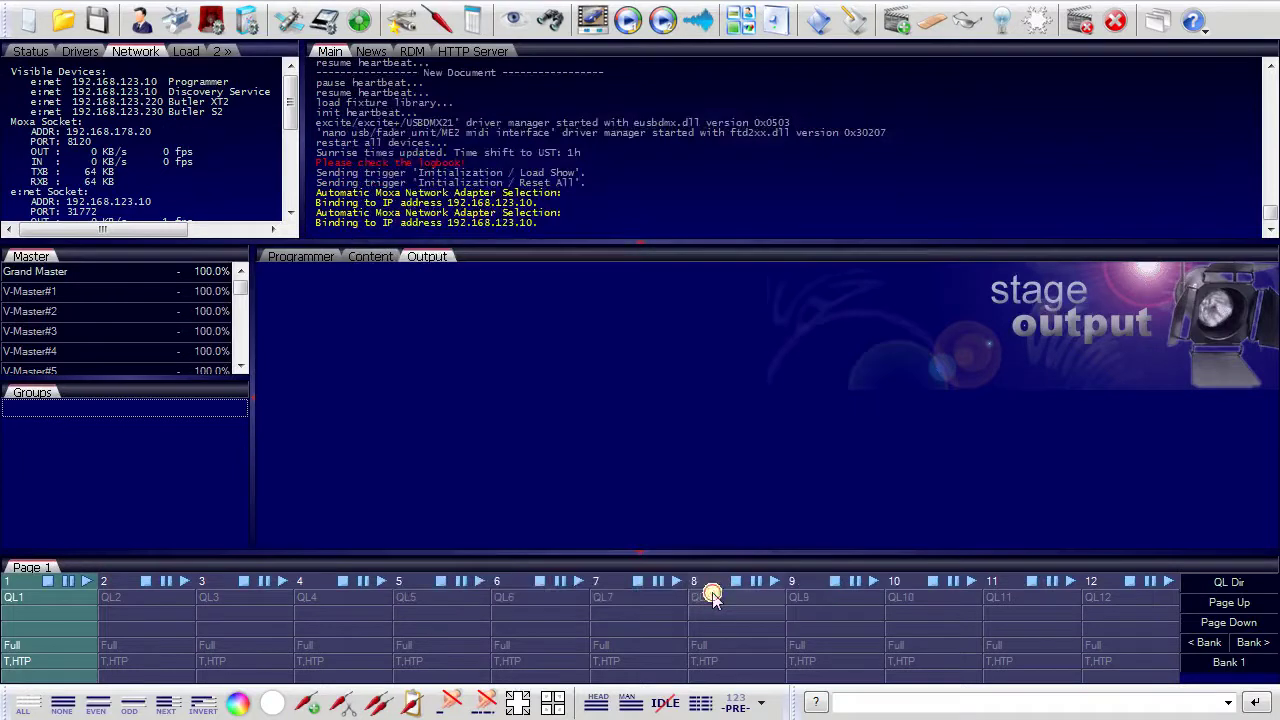
Review the device setups of the Butler XT2 and Butler S2 from the visible network devices, accepting each one
double_click(190, 103)
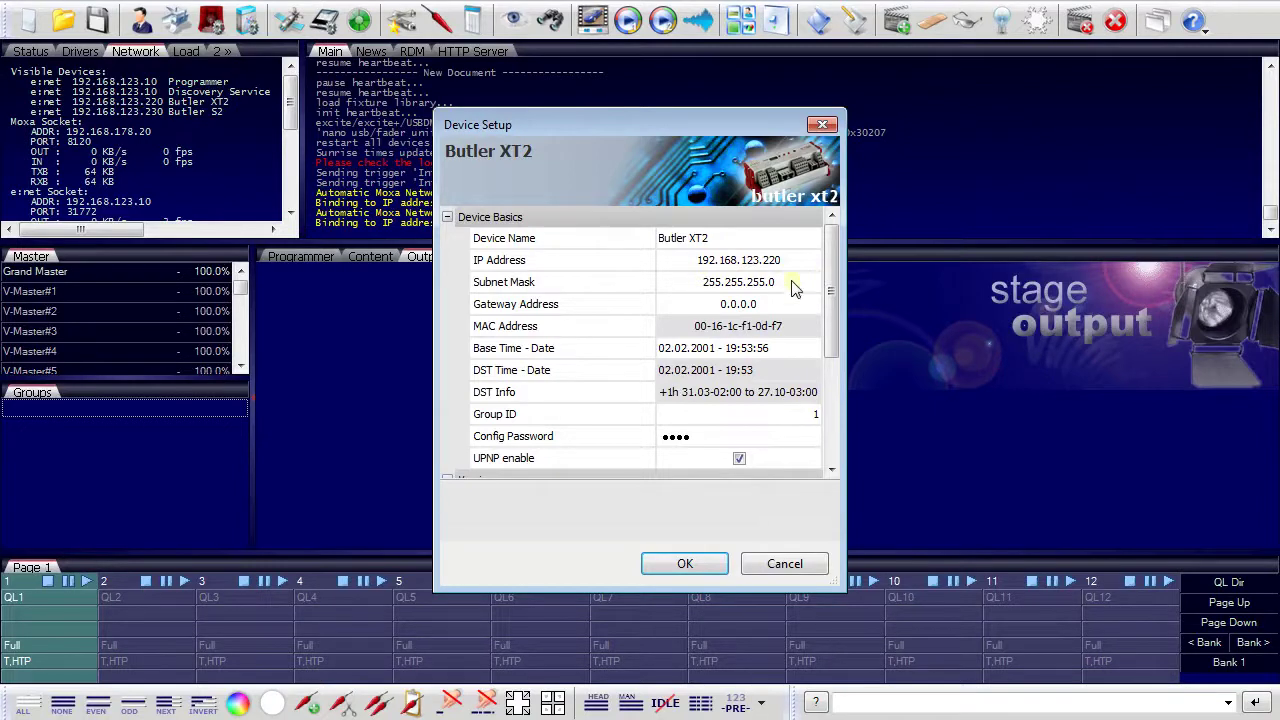
click(690, 563)
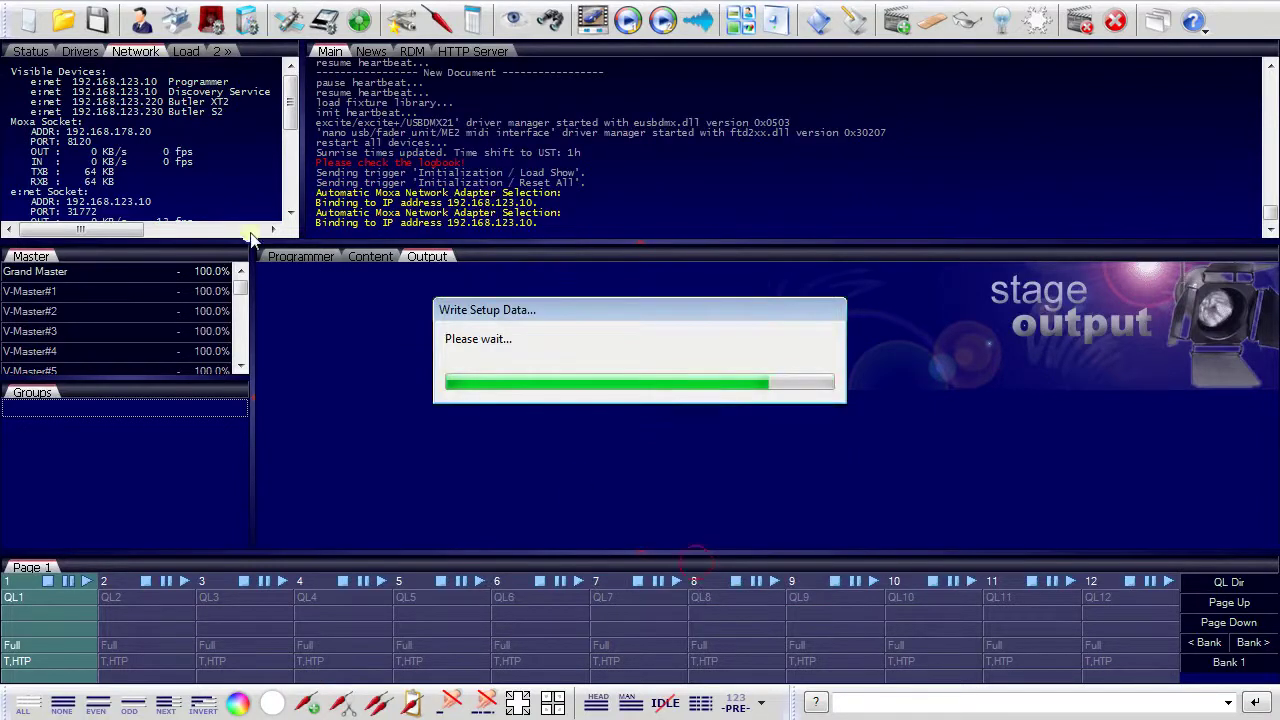
double_click(212, 112)
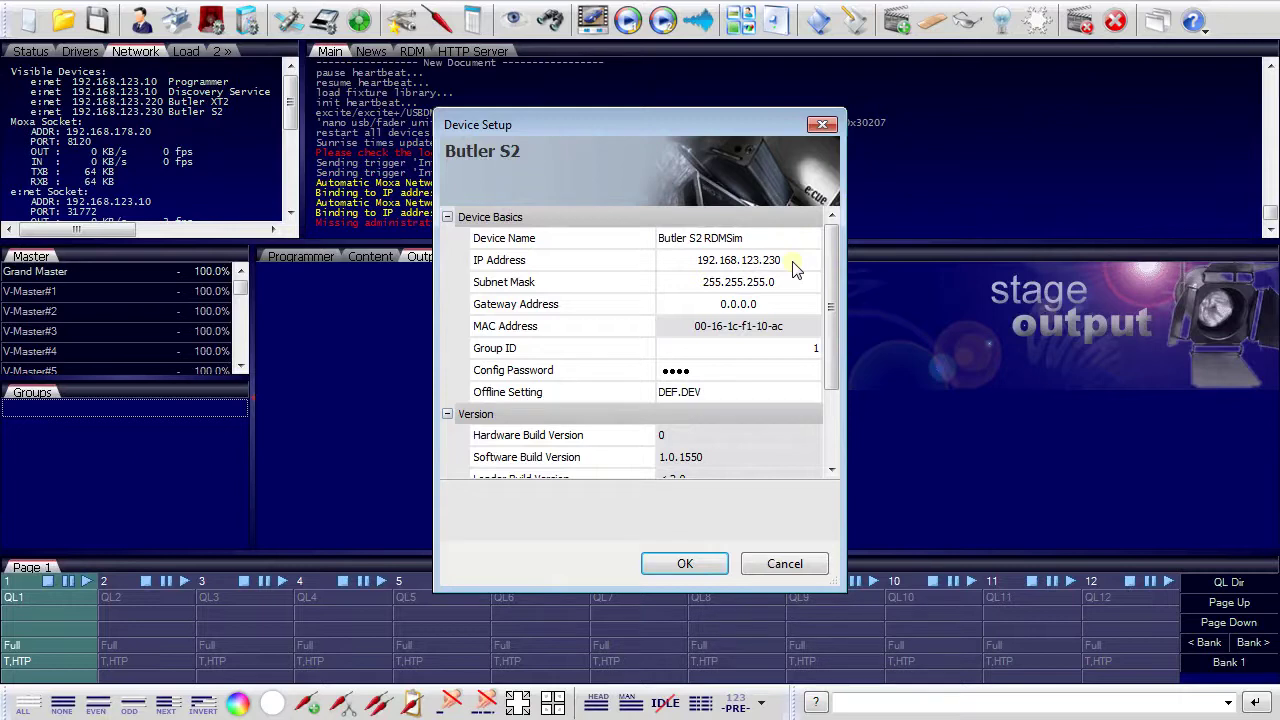
click(845, 597)
drag(845, 597, 879, 665)
scroll(862, 345, down, 1)
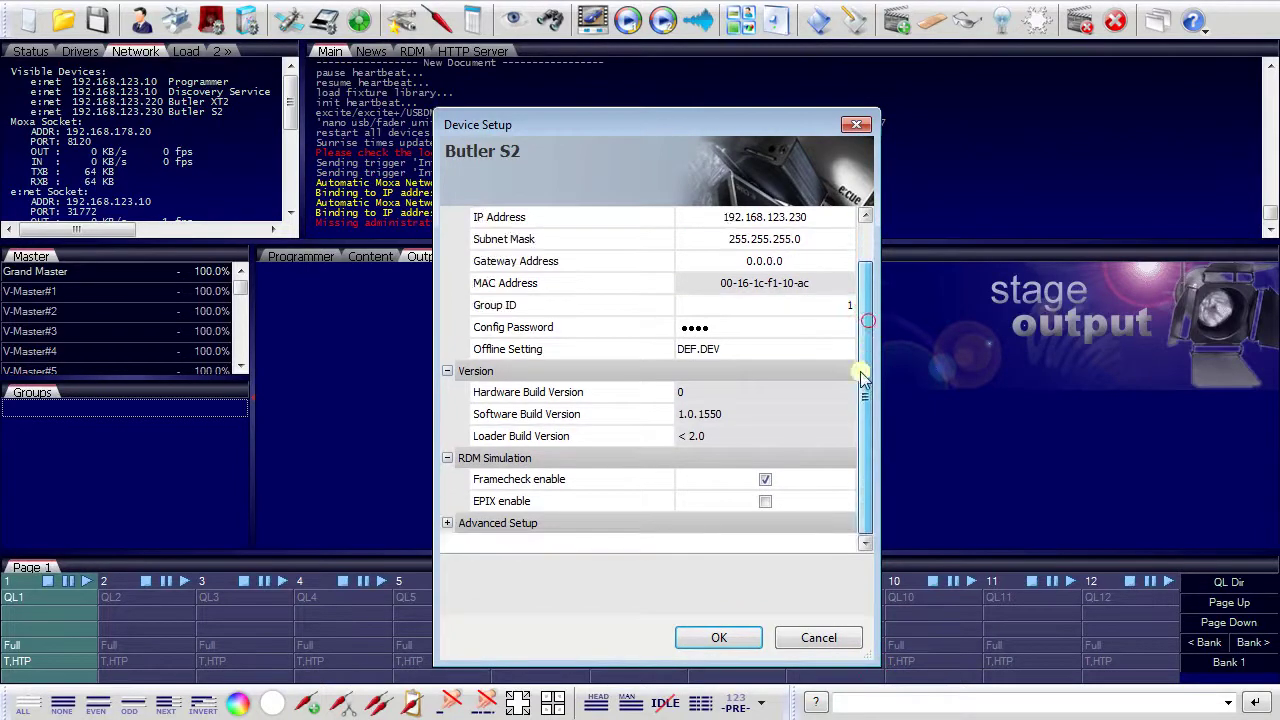
scroll(862, 372, up, 1)
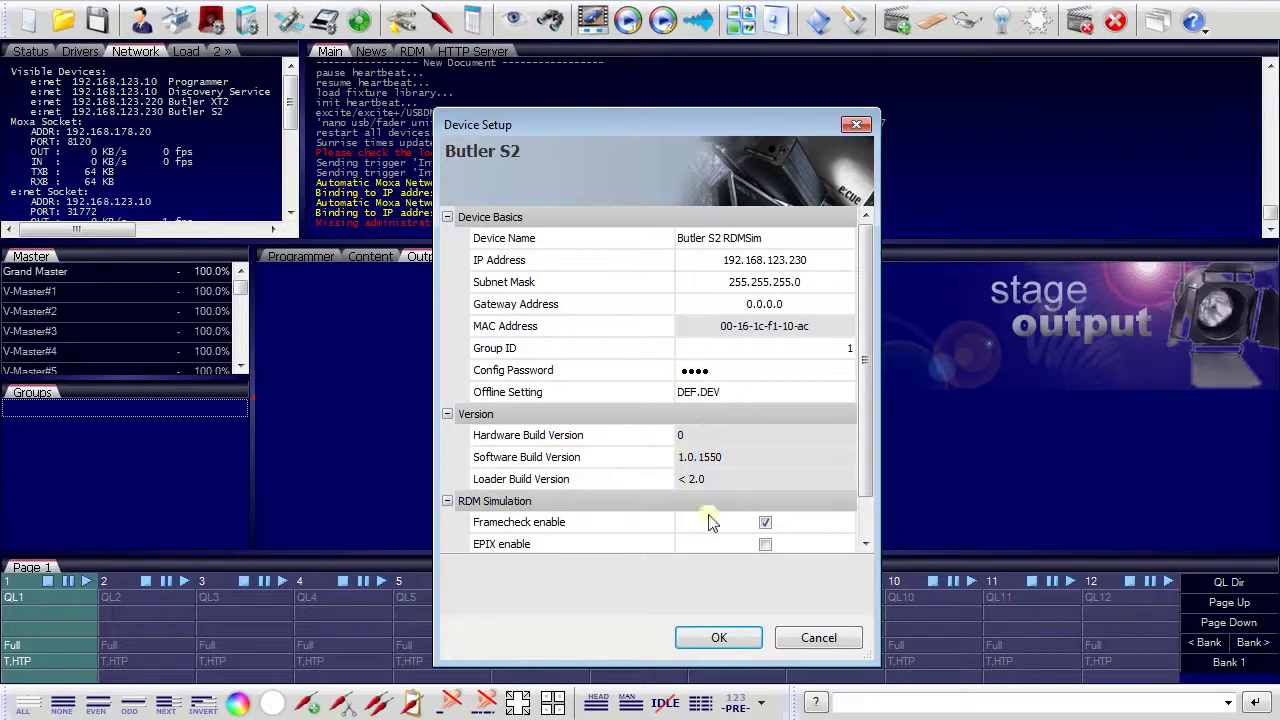
click(718, 638)
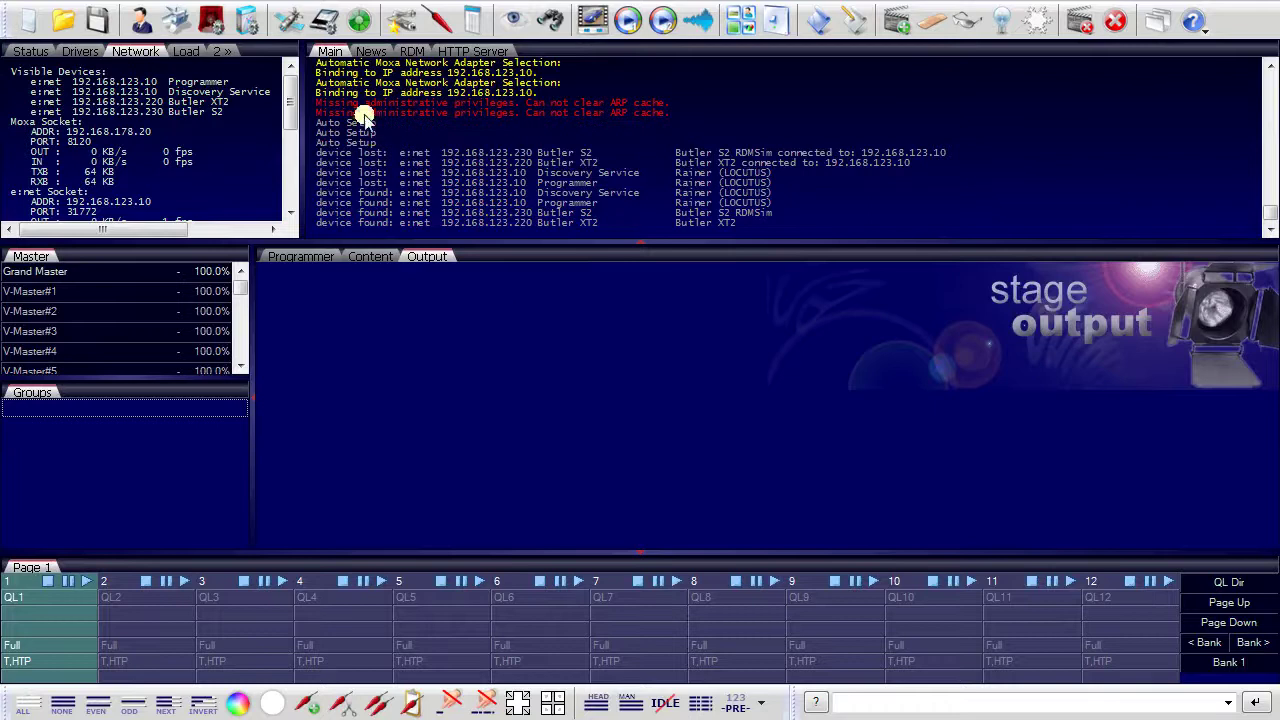
Run the automatic device discovery, adding the Butler XT2, Butler S2, ebus Input Module and Glass Touch T6R to the Device Manager
click(327, 24)
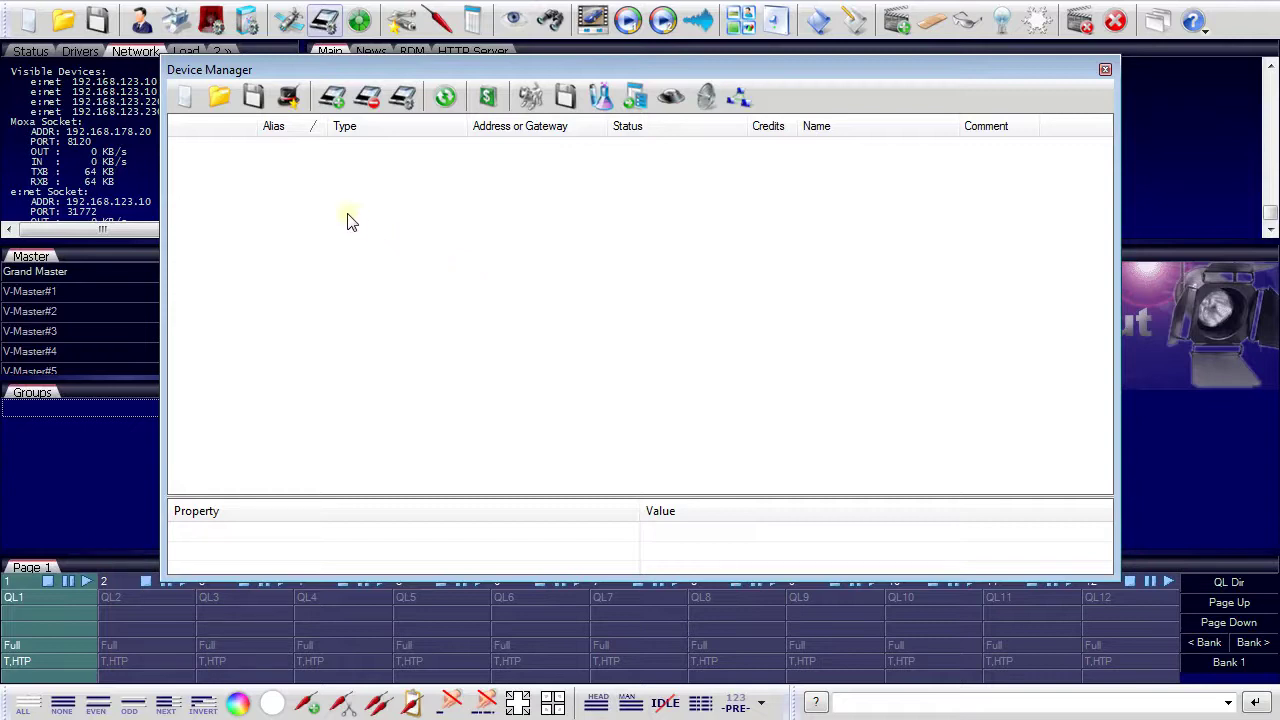
click(288, 100)
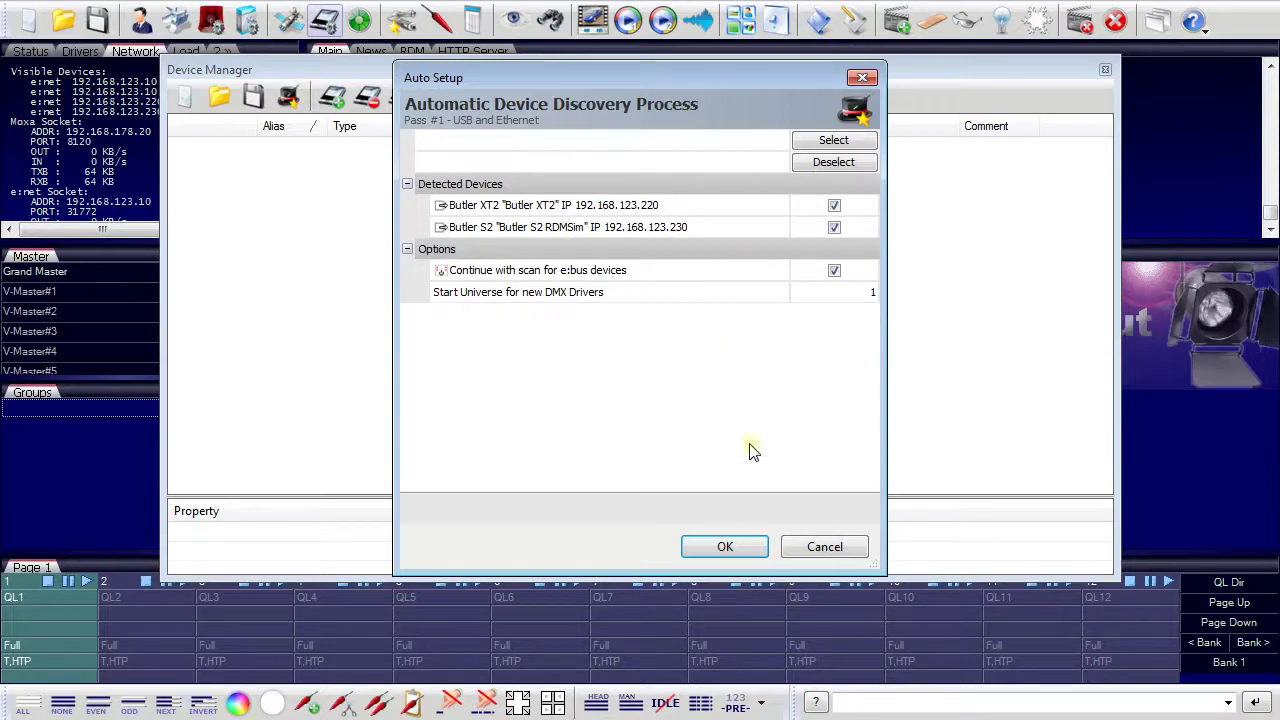
click(741, 549)
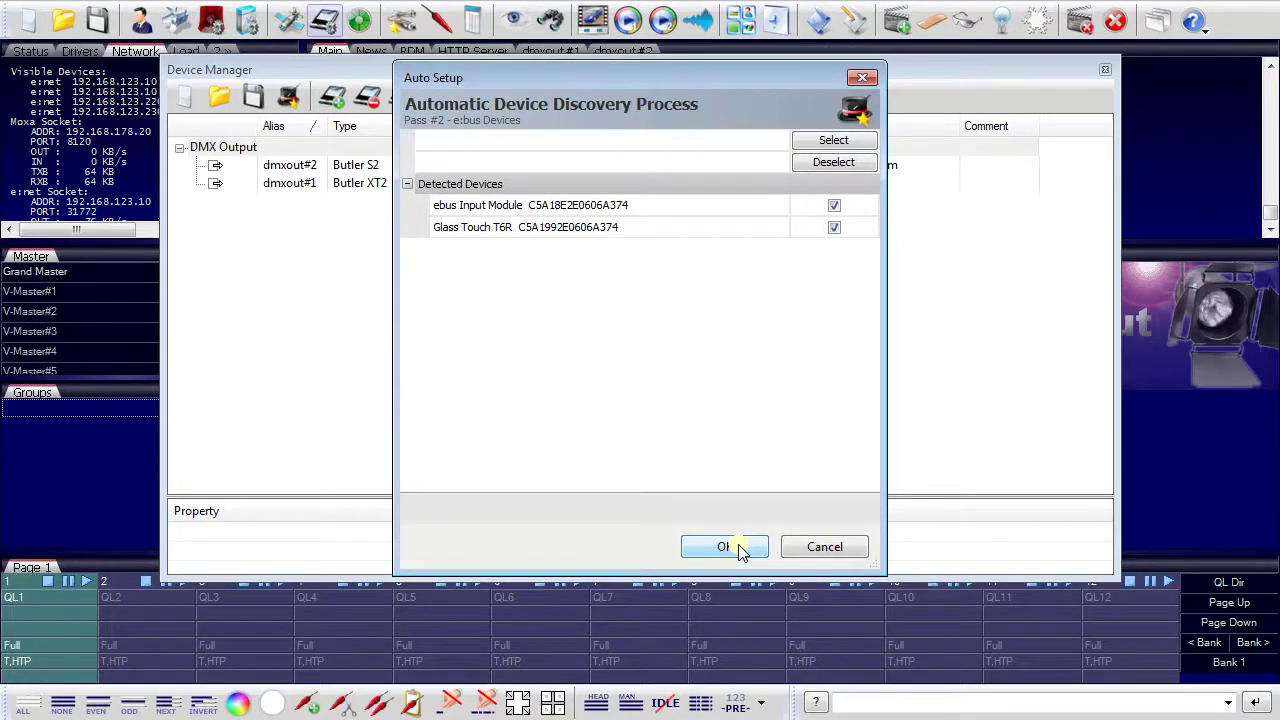
click(724, 547)
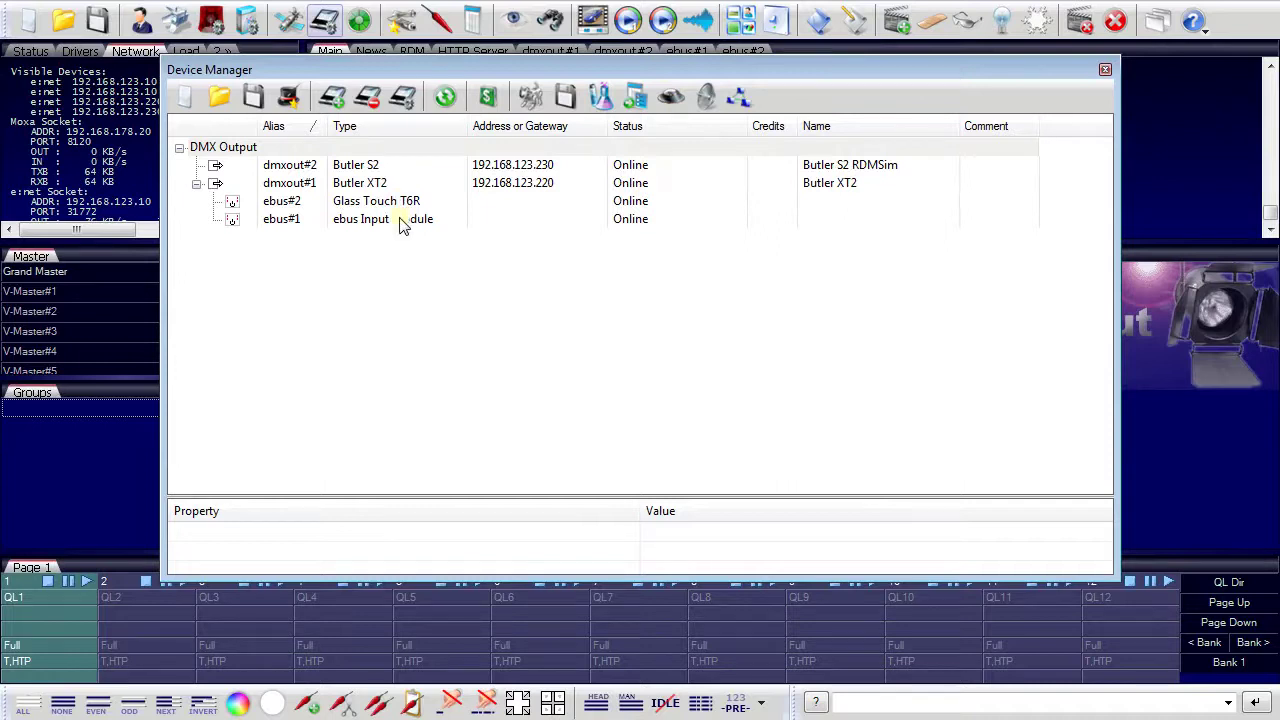
Examine the Butler S2 driver's output universes, RDM, export and output mode properties
double_click(355, 170)
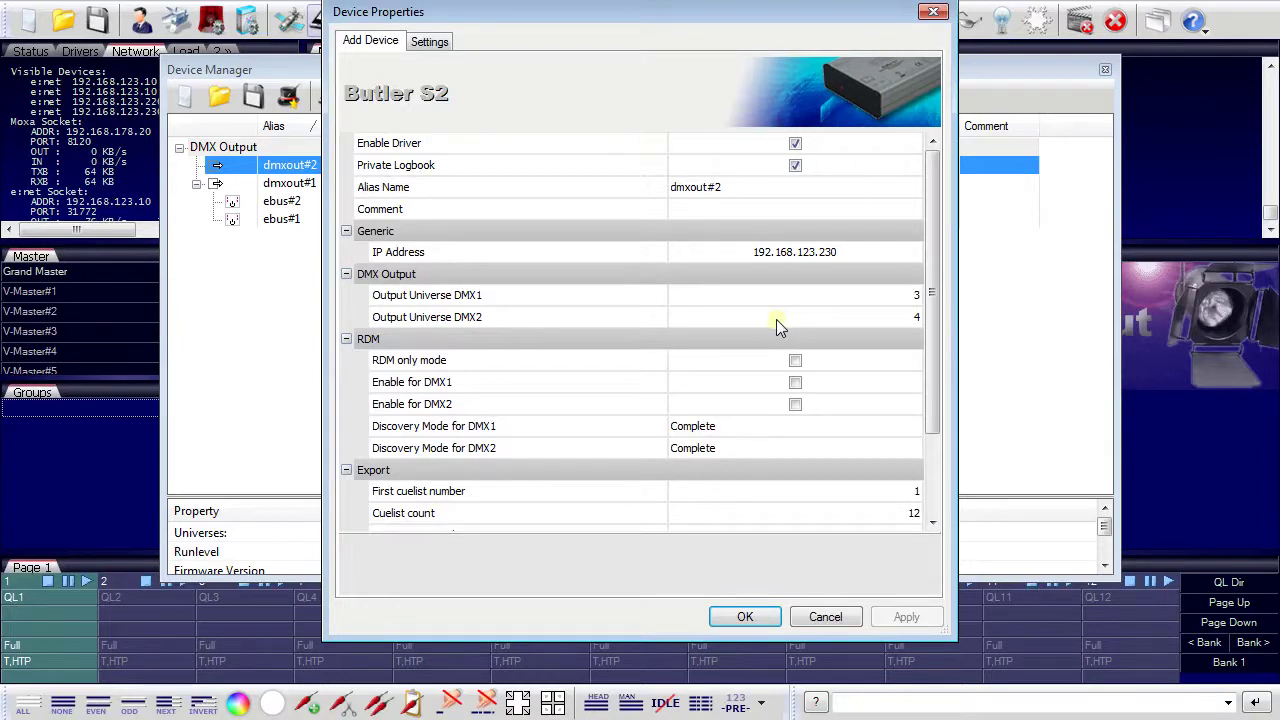
drag(930, 283, 934, 383)
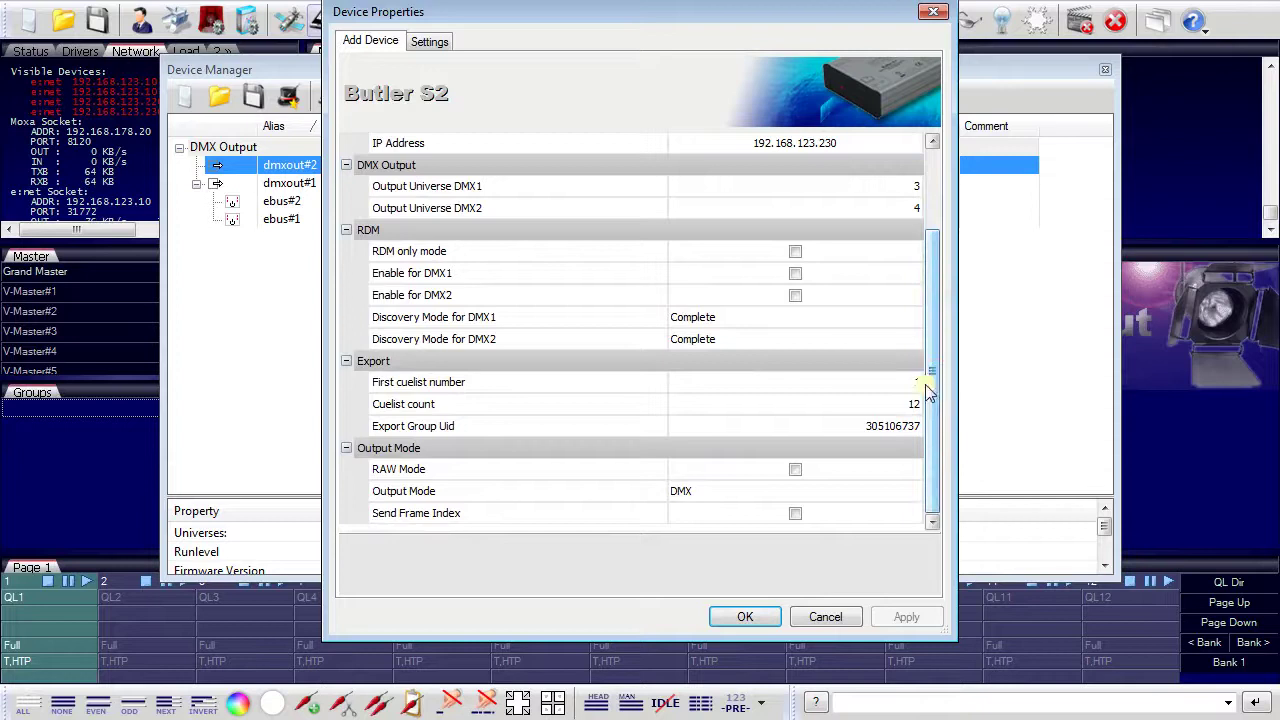
click(745, 616)
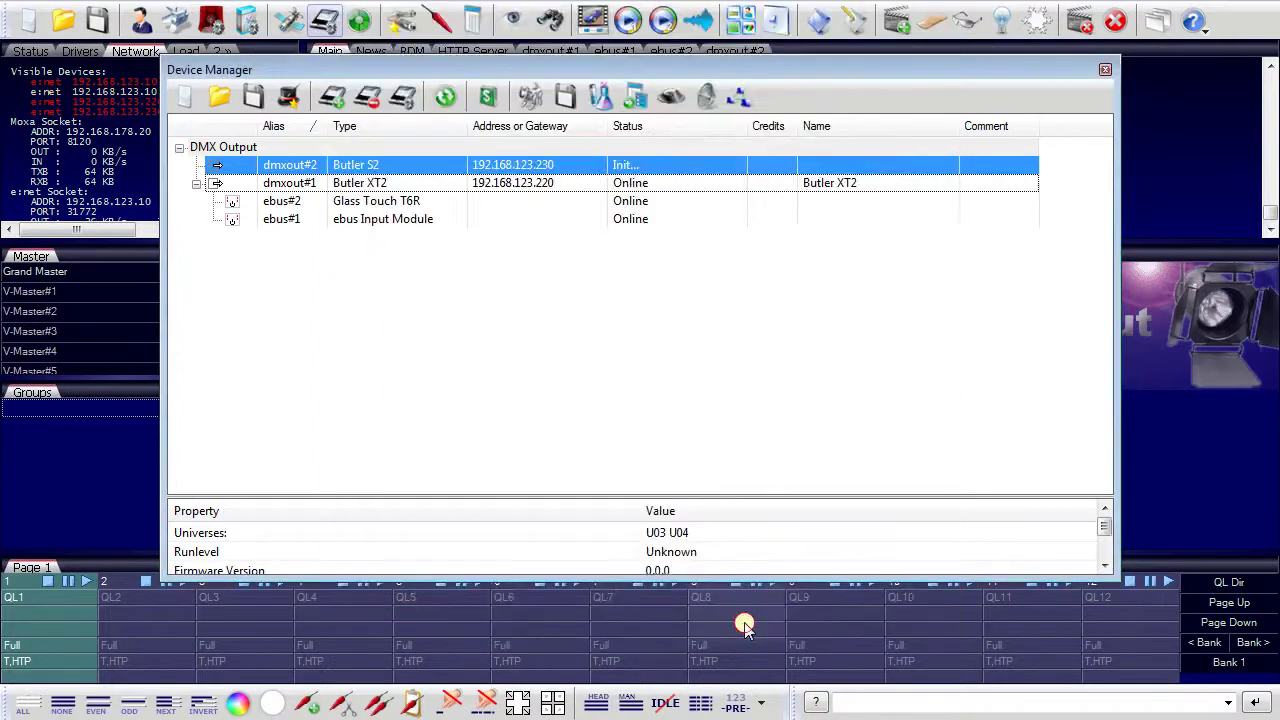
Assign a Cuelist action to the on-press event of Button 1 on the Glass Touch T6R
double_click(380, 207)
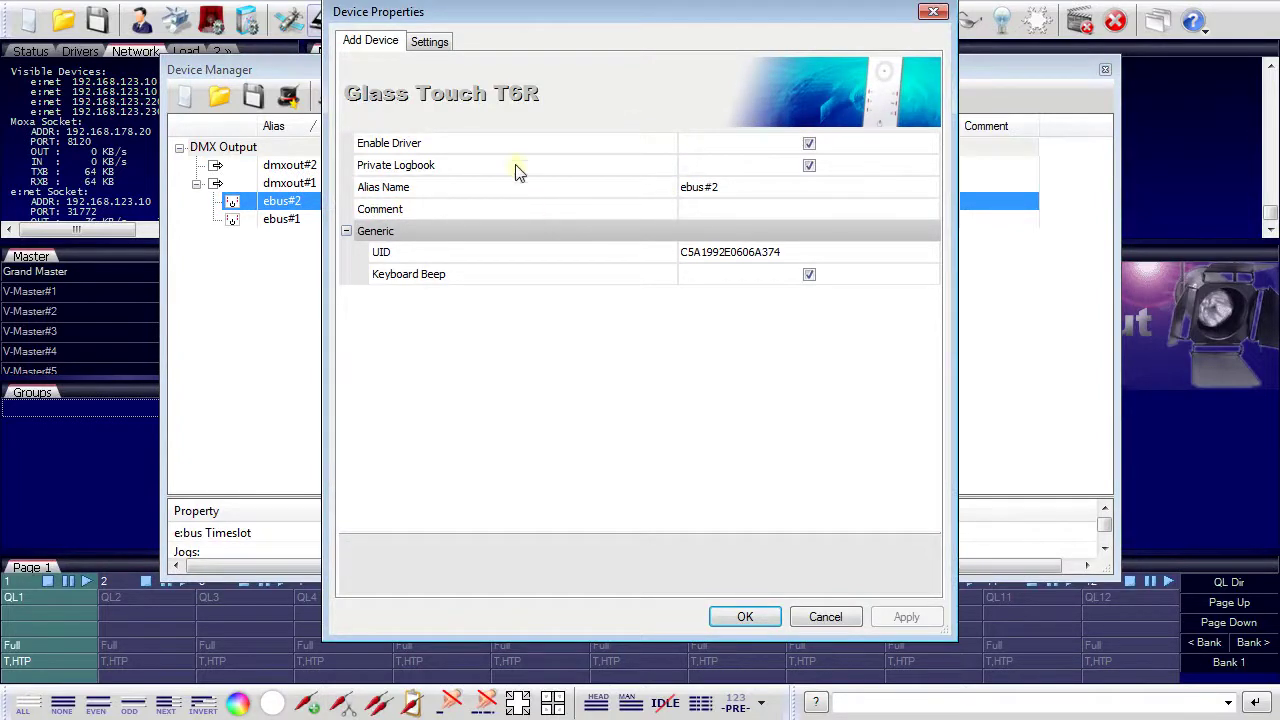
click(437, 50)
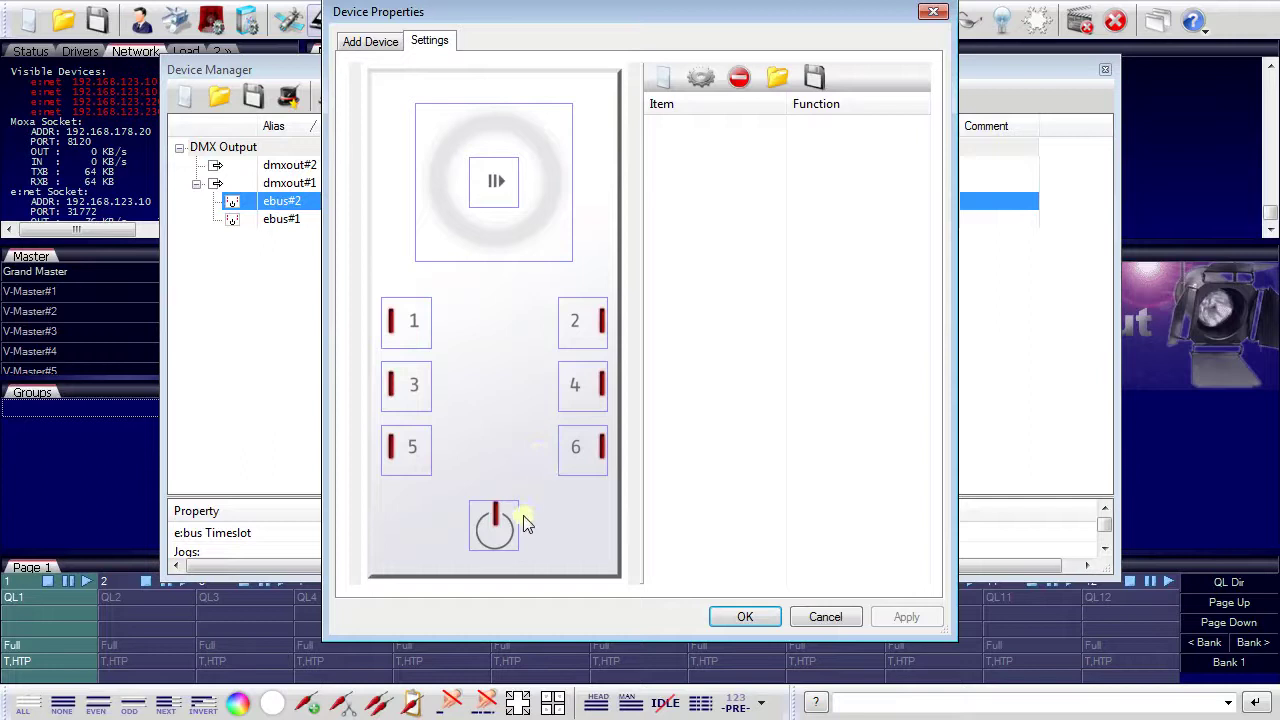
double_click(424, 344)
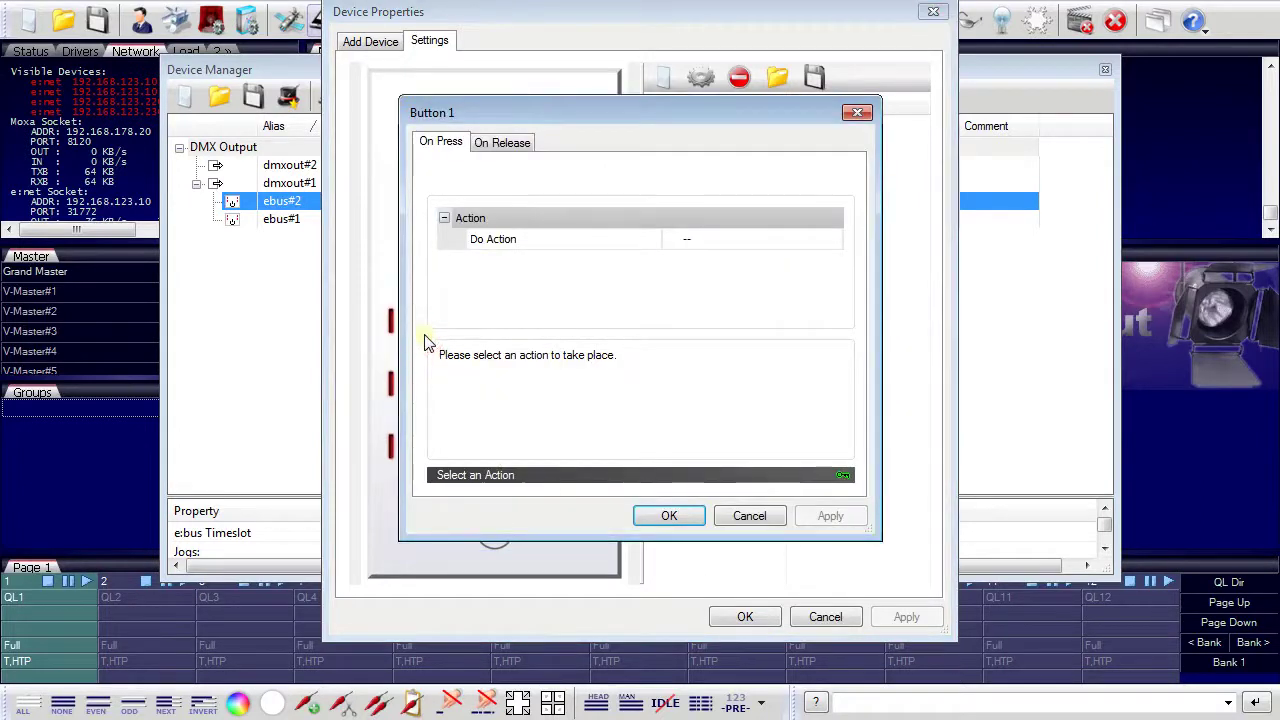
click(734, 241)
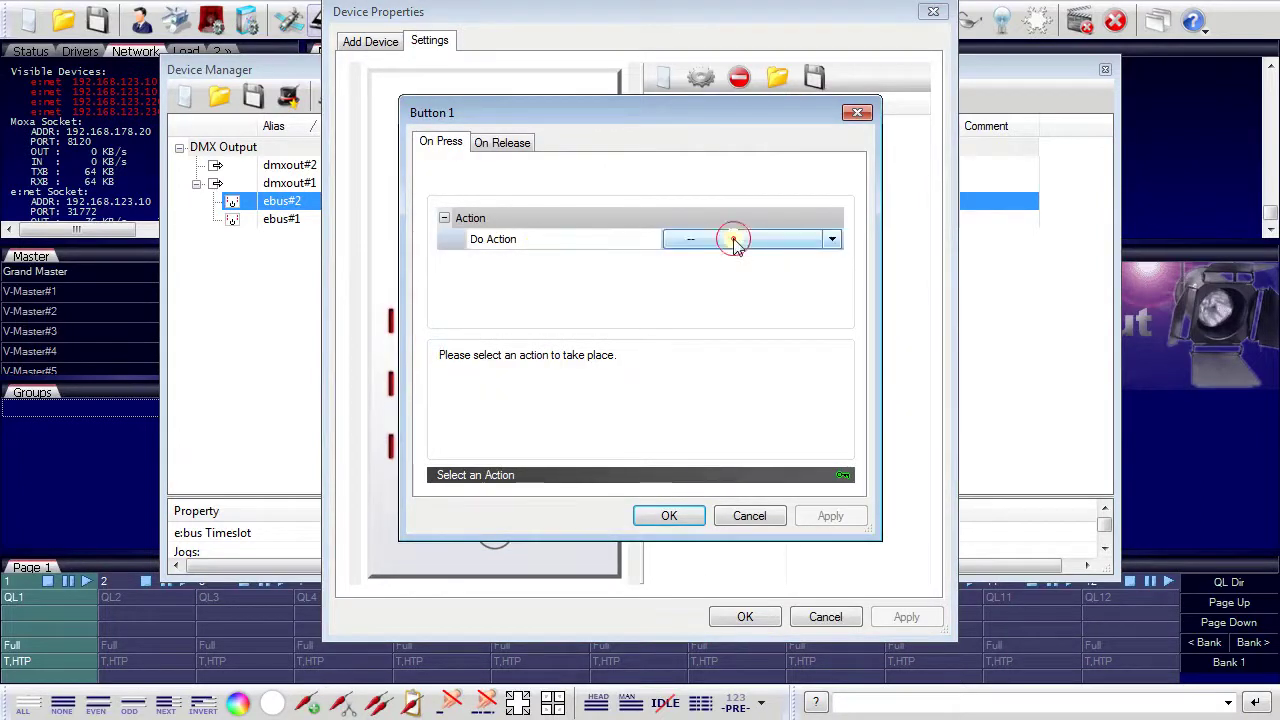
click(833, 240)
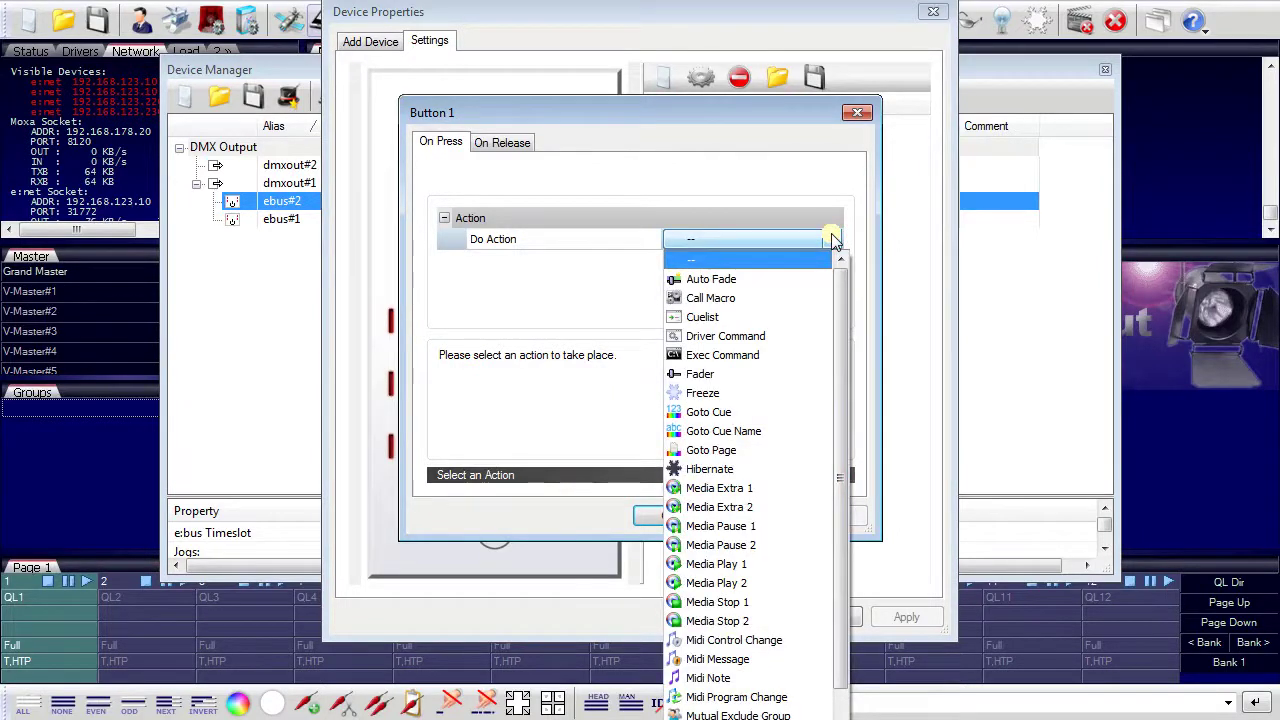
click(712, 356)
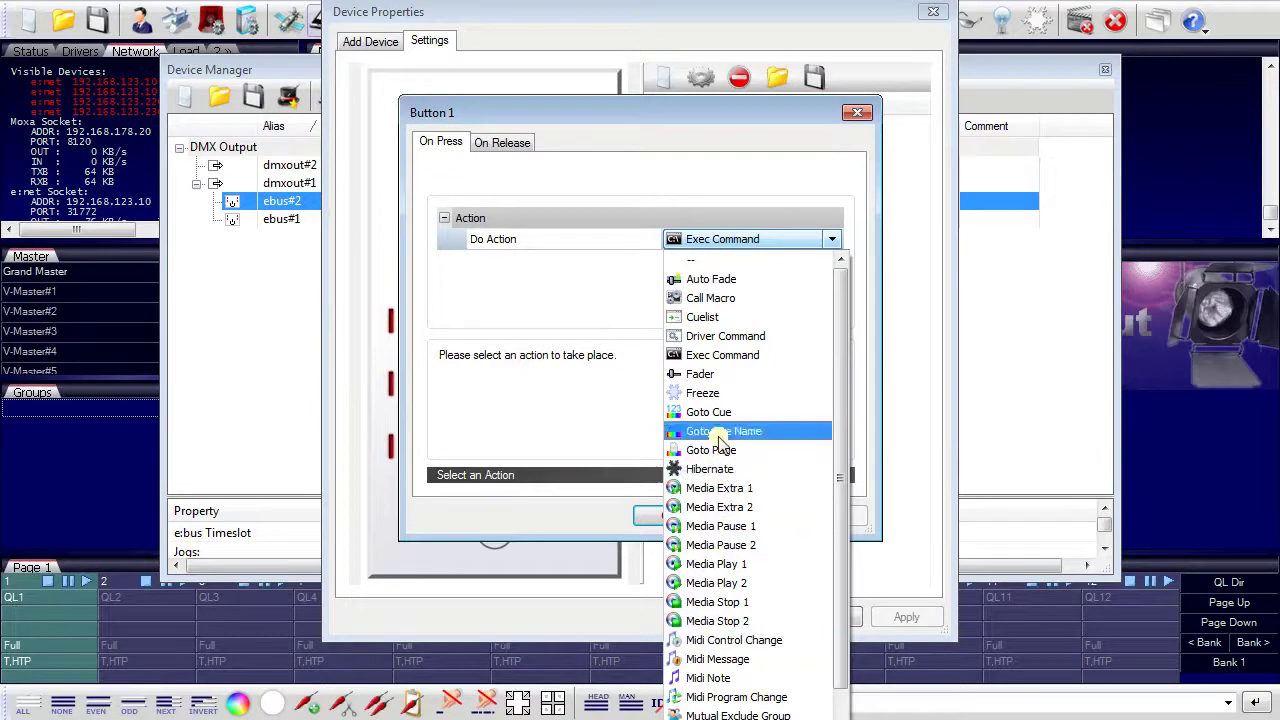
click(706, 318)
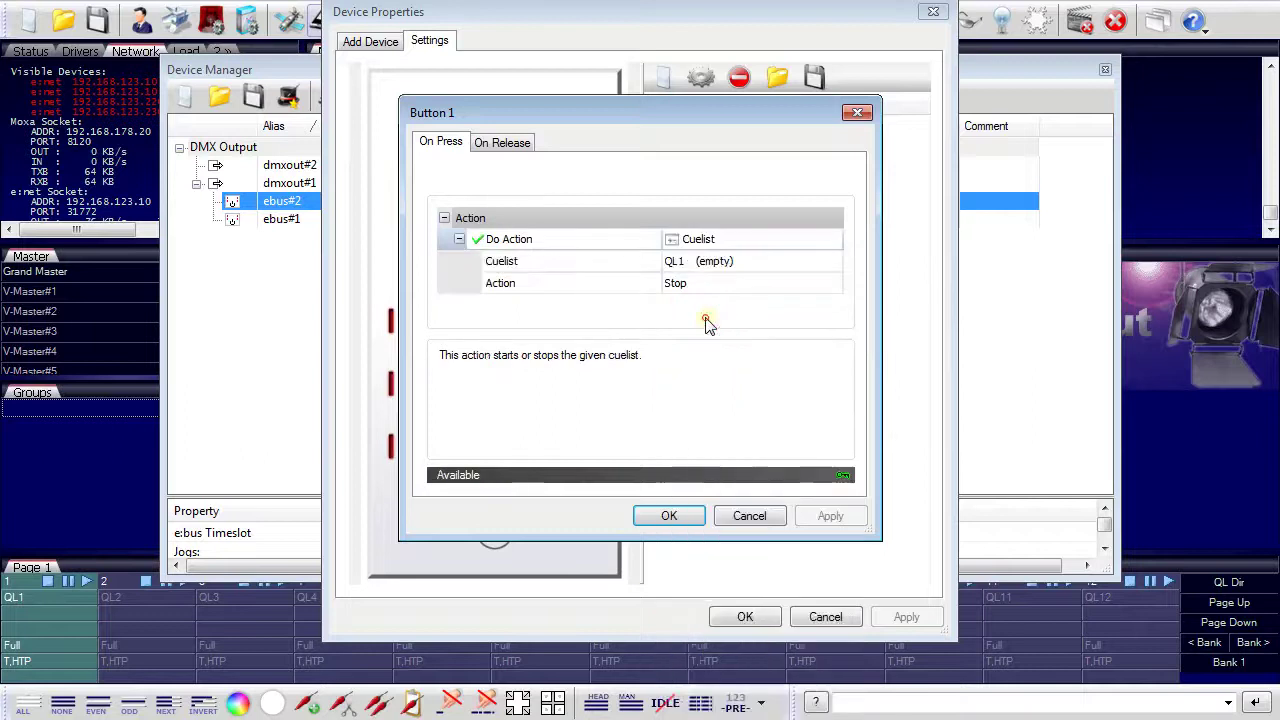
Set Button 1's cuelist action to Play for QL1 and accept the Glass Touch T6R properties
click(780, 283)
click(829, 284)
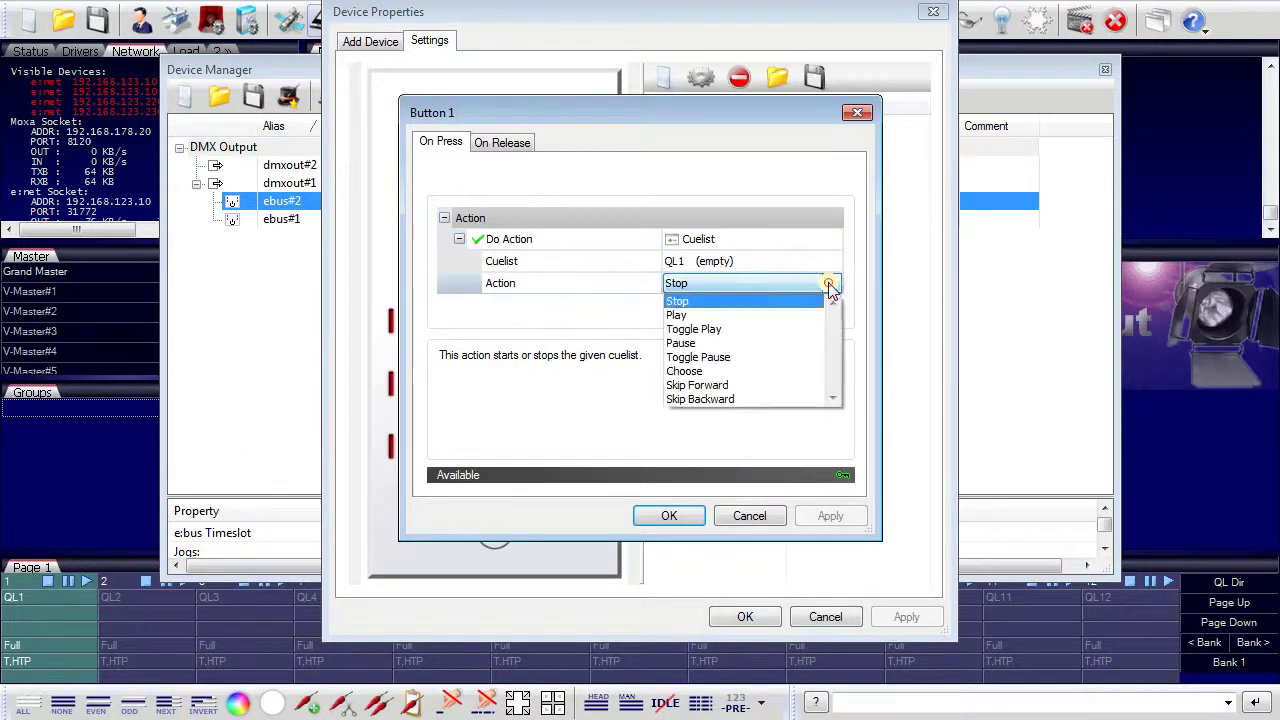
click(757, 315)
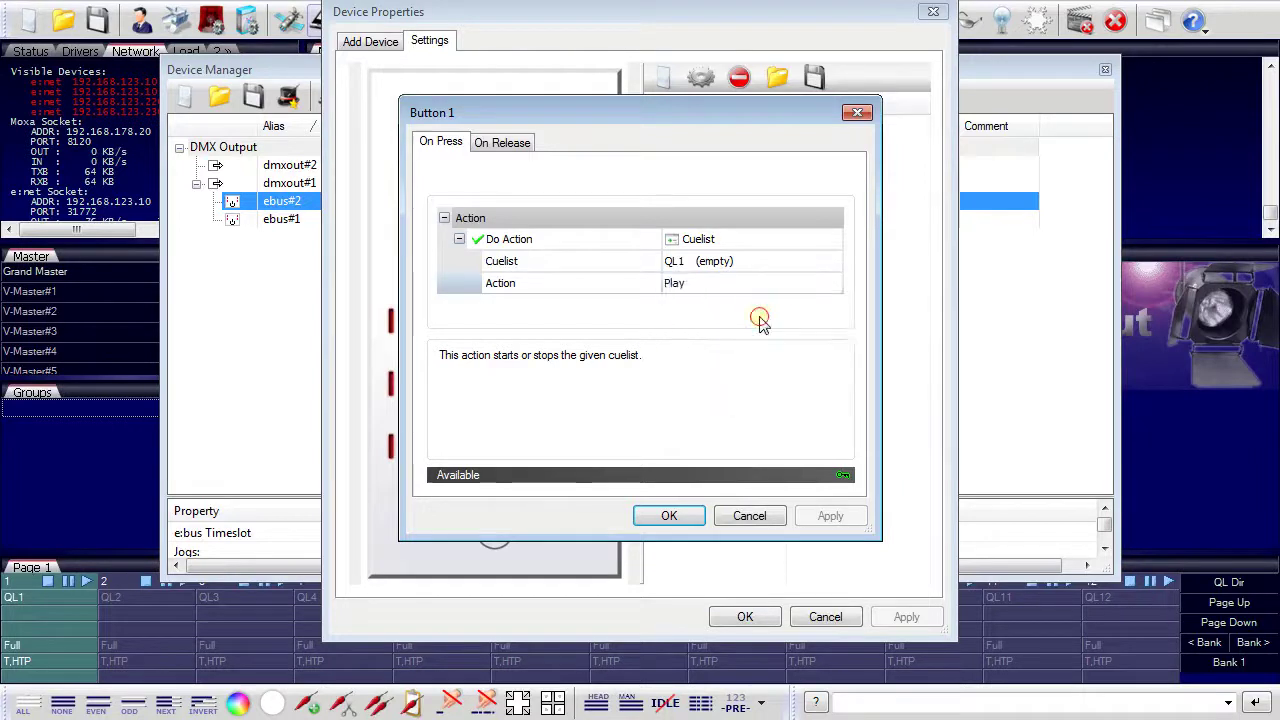
click(668, 515)
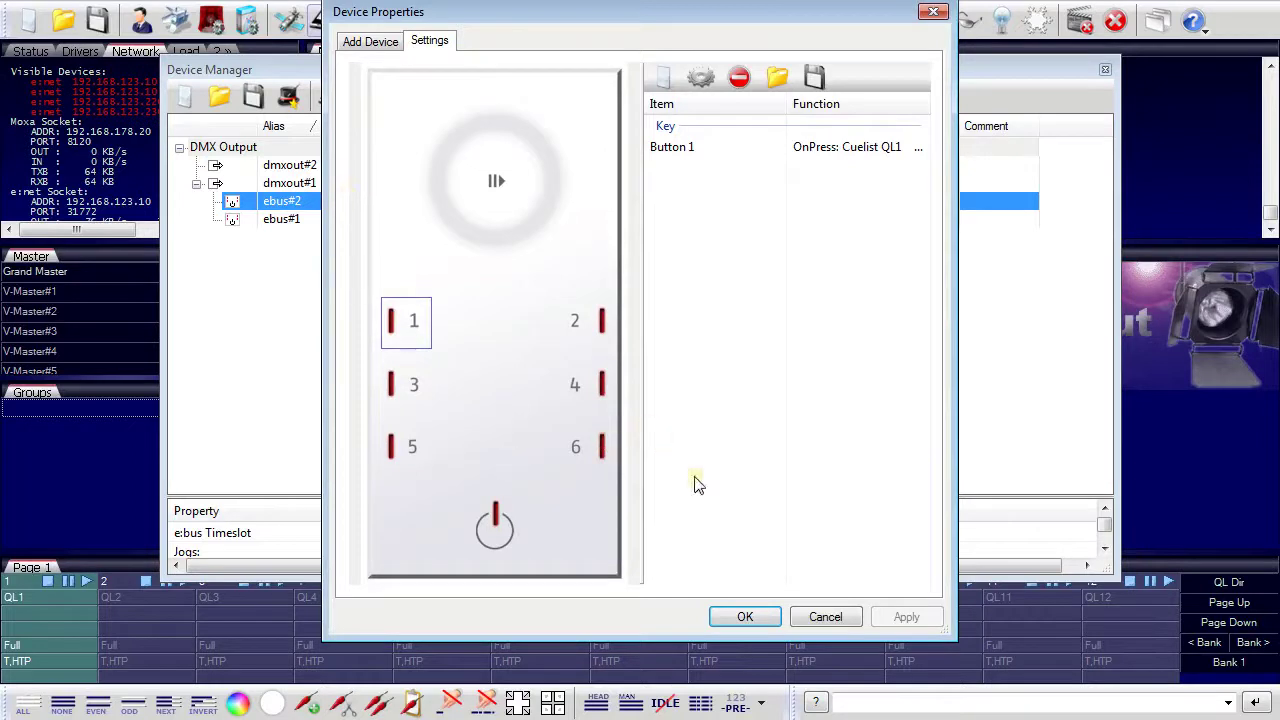
click(745, 618)
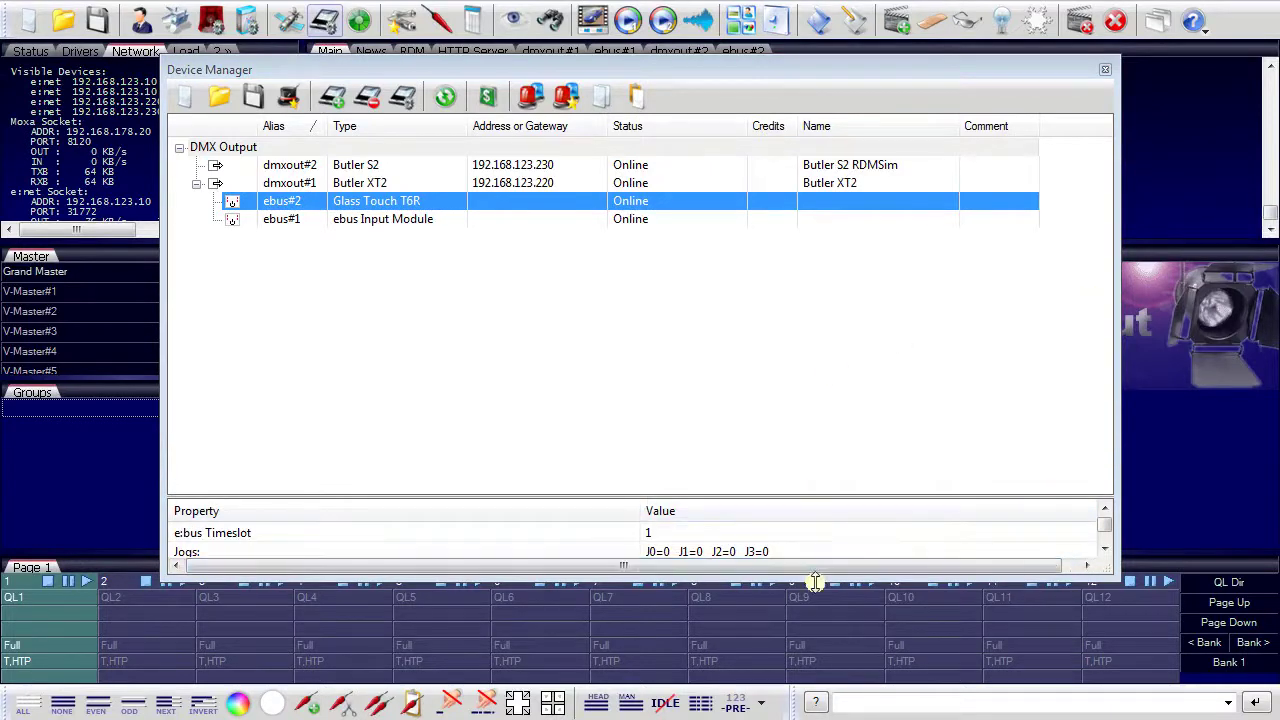
Enlarge the Device Manager's property area and examine the status properties of the Butler S2 and Butler XT2
mouse_move(816, 581)
mouse_down()
mouse_move(820, 663)
mouse_move(838, 626)
mouse_move(829, 674)
mouse_move(857, 577)
mouse_move(891, 666)
mouse_move(804, 643)
mouse_move(826, 523)
mouse_move(807, 355)
mouse_up()
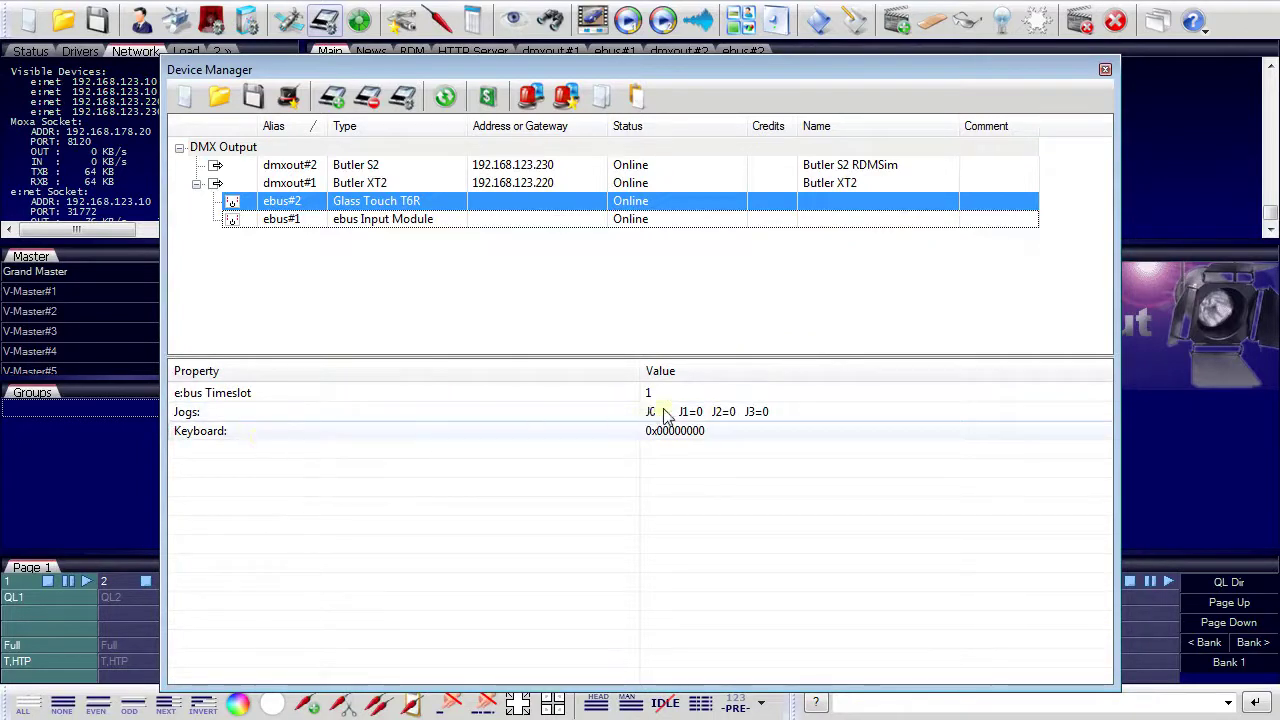
click(362, 166)
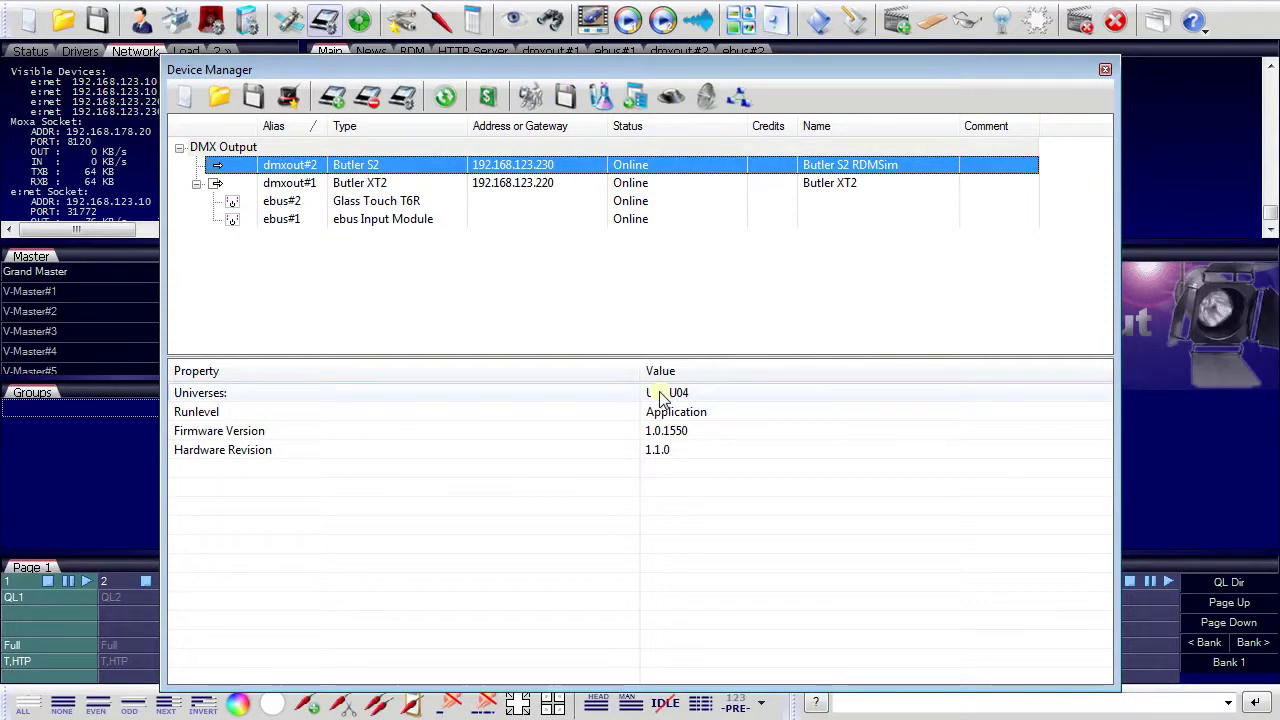
click(527, 192)
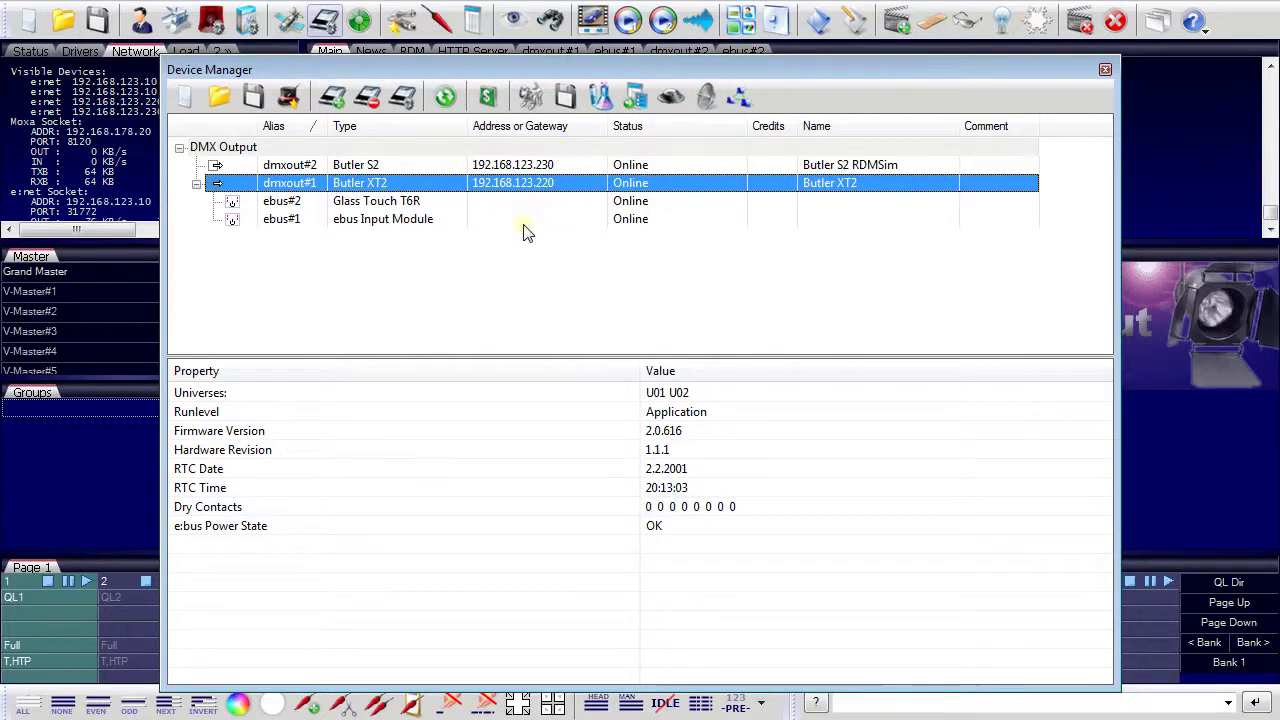
click(1106, 72)
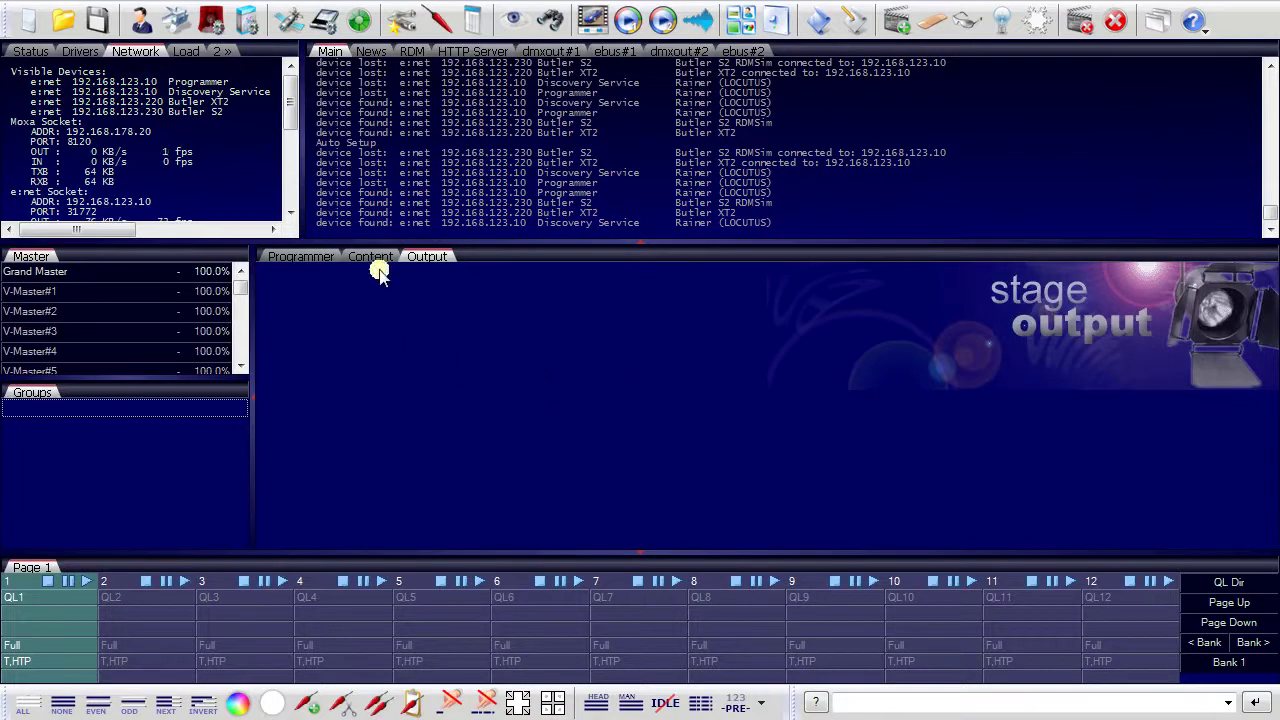
Reopen the Device Manager
click(327, 22)
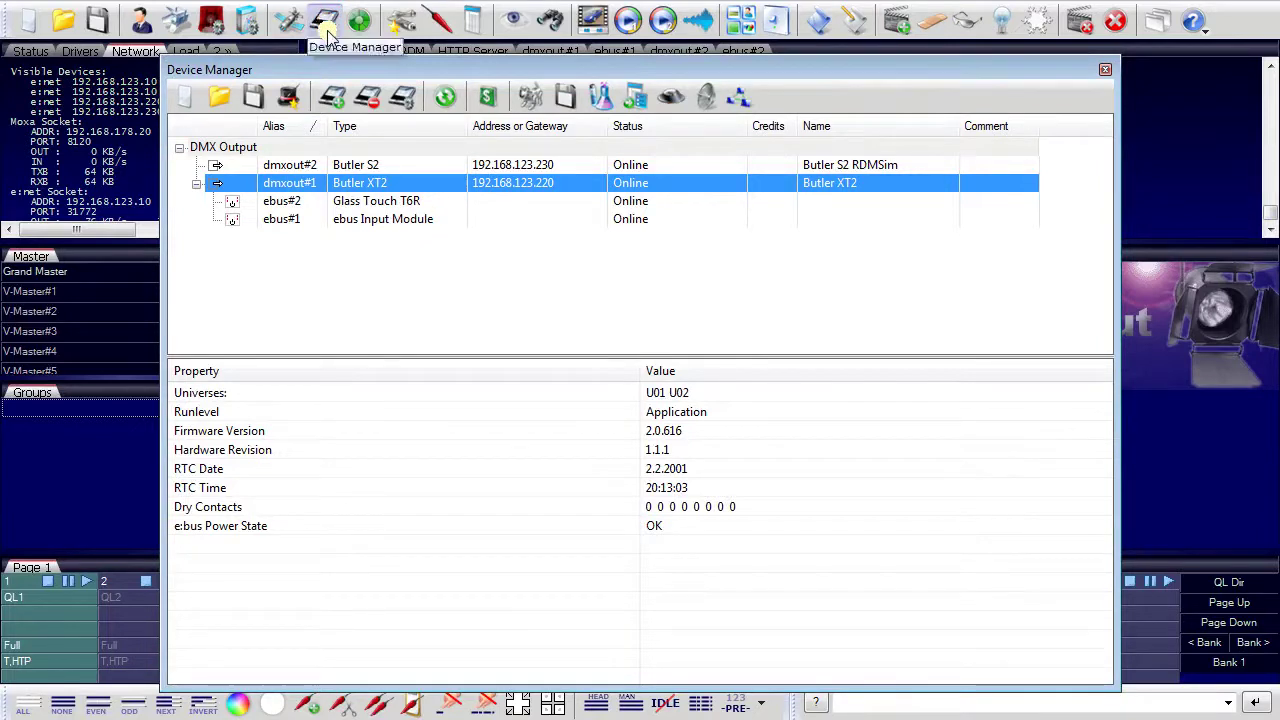
Add a Generic Midi Interface from the Midi Device category to the device list, accepting its default properties
click(333, 100)
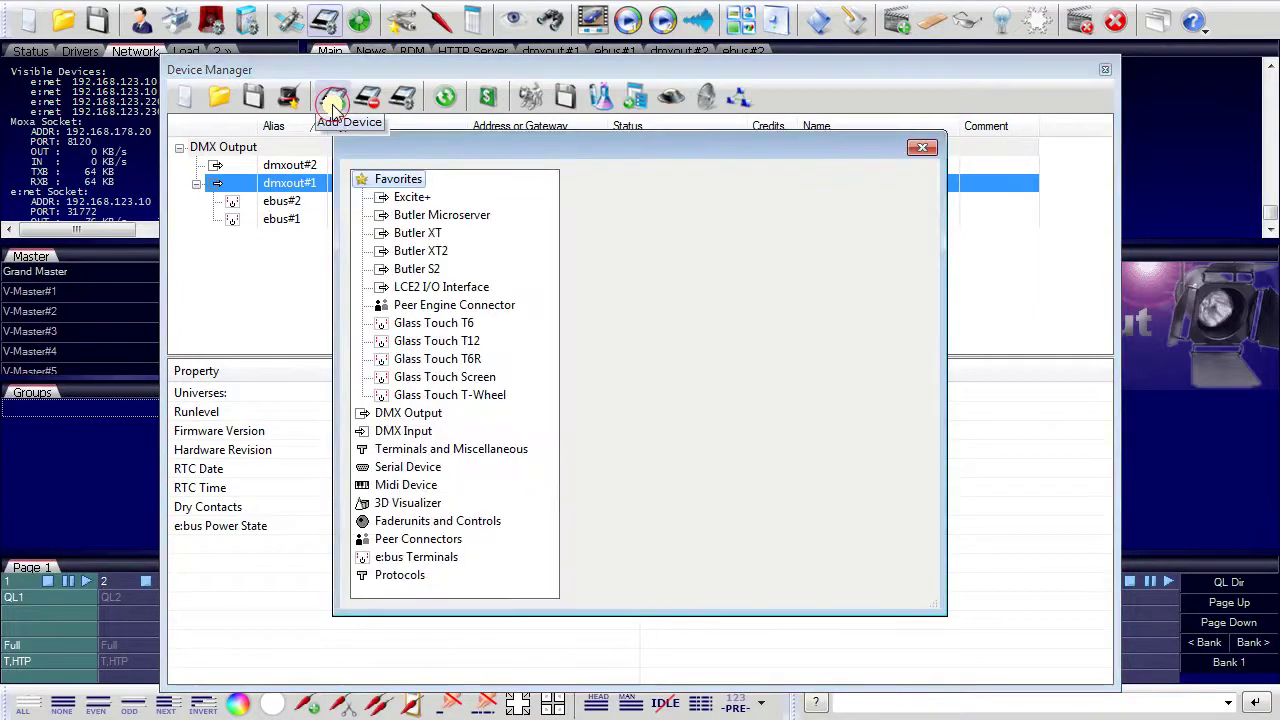
double_click(398, 490)
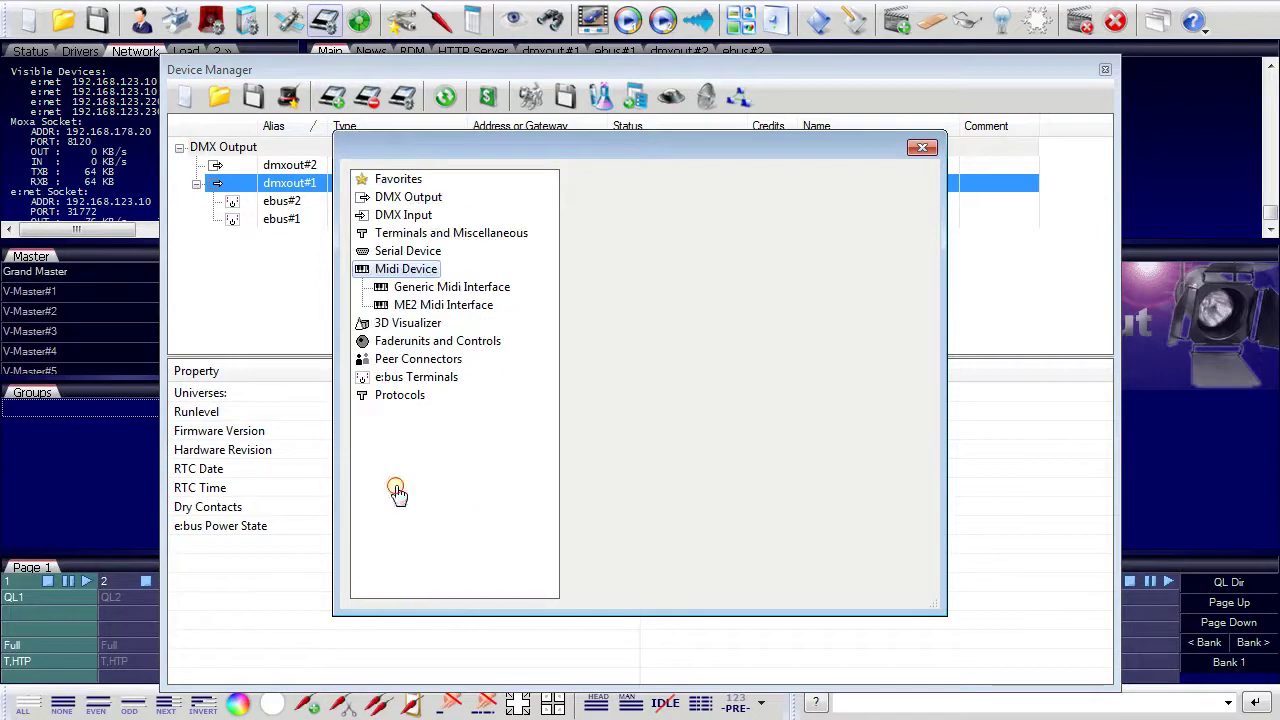
click(452, 288)
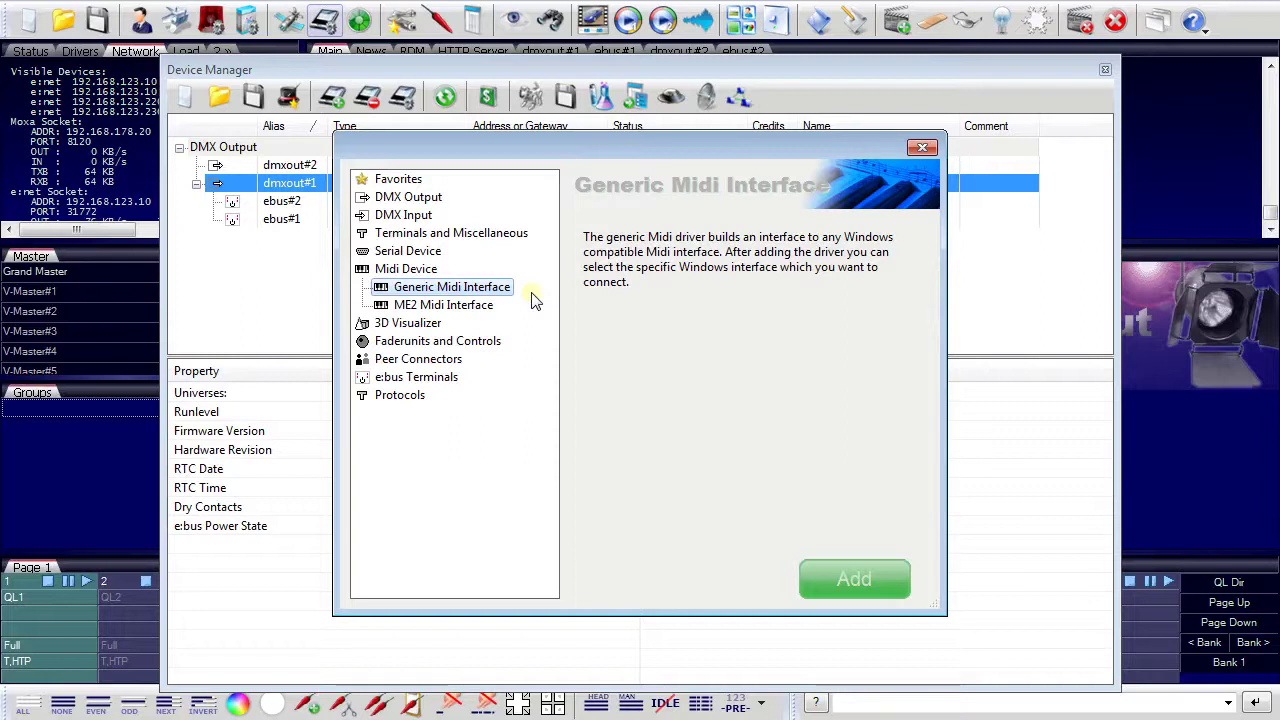
click(823, 580)
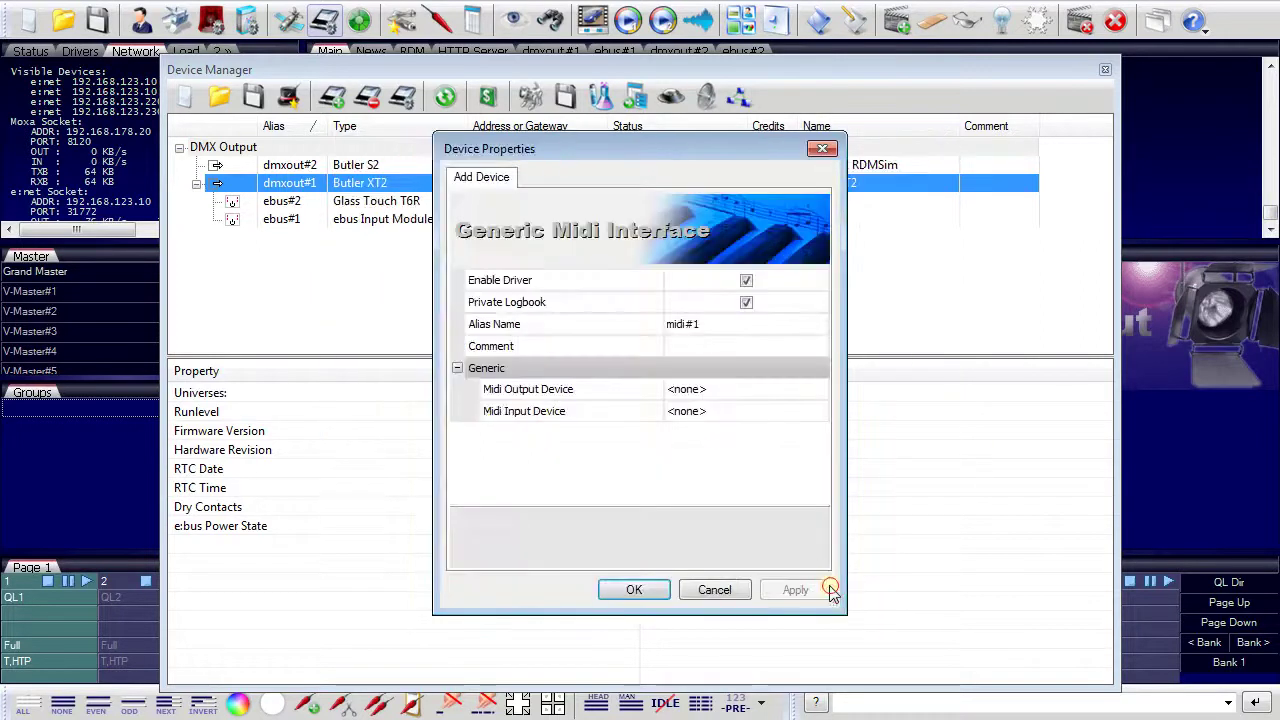
click(638, 592)
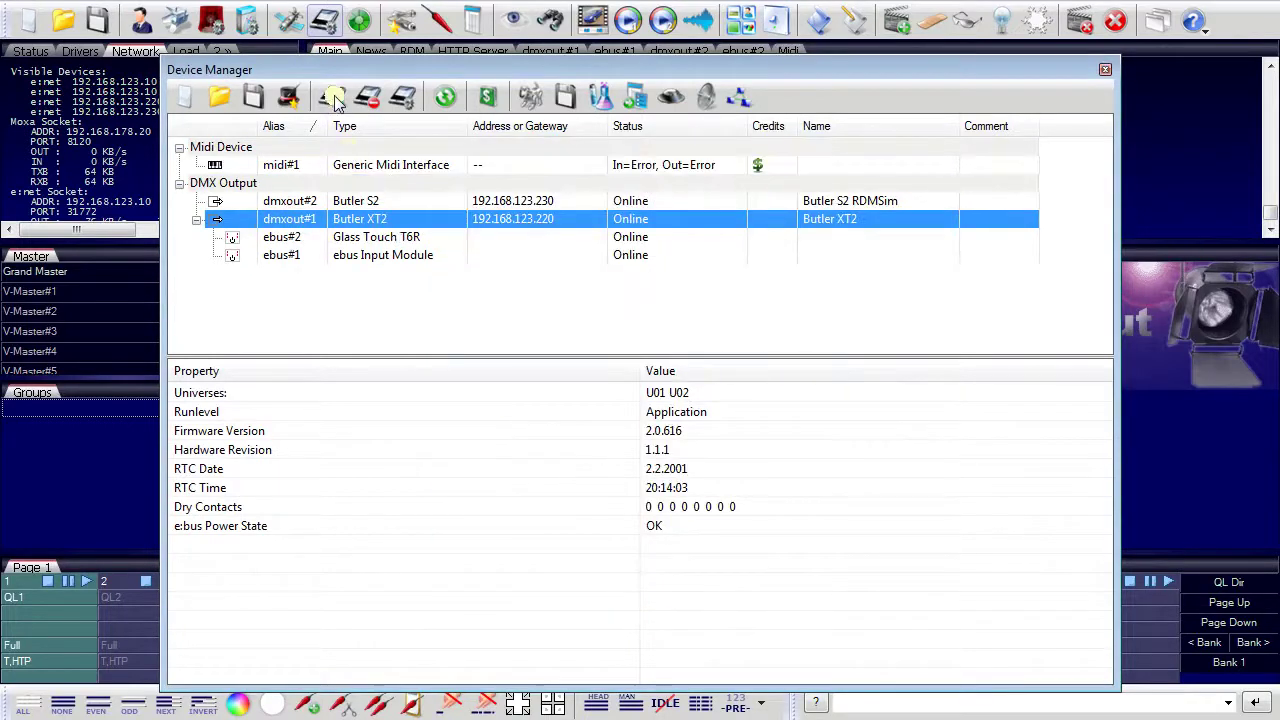
Add an Excite+ device from the DMX Input category to the device list, accepting its default properties
click(333, 97)
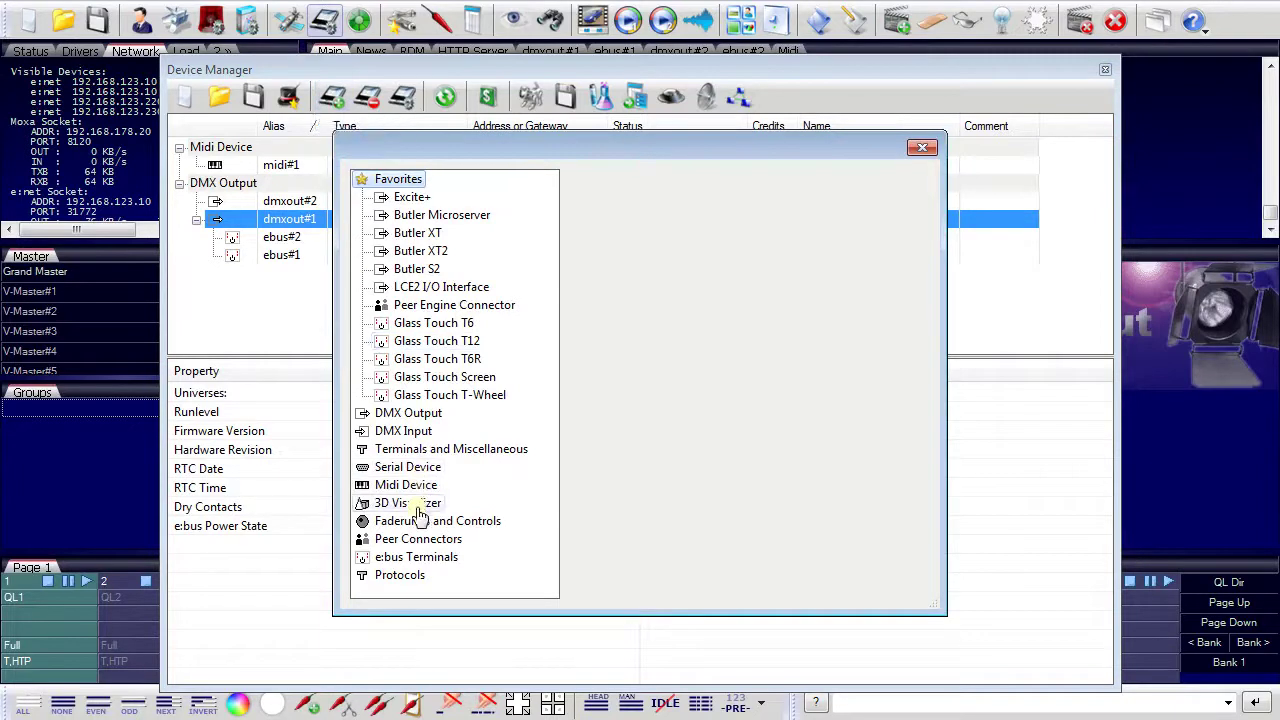
click(403, 431)
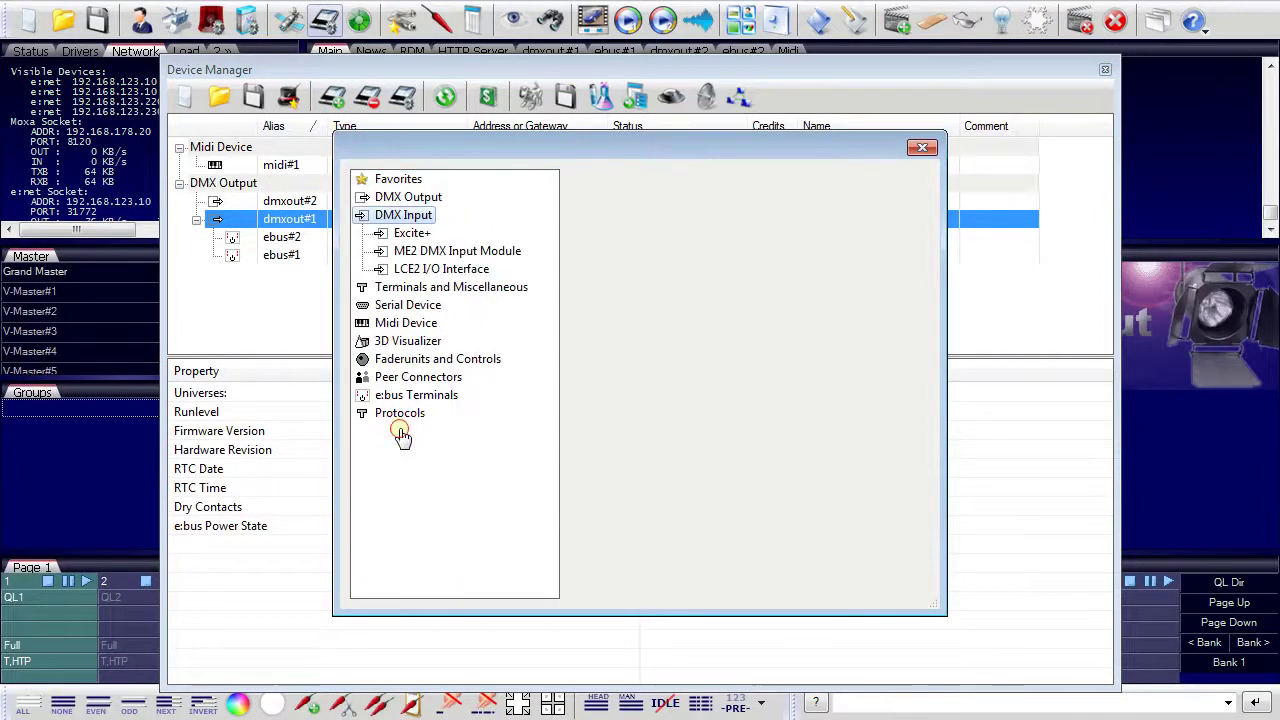
click(414, 236)
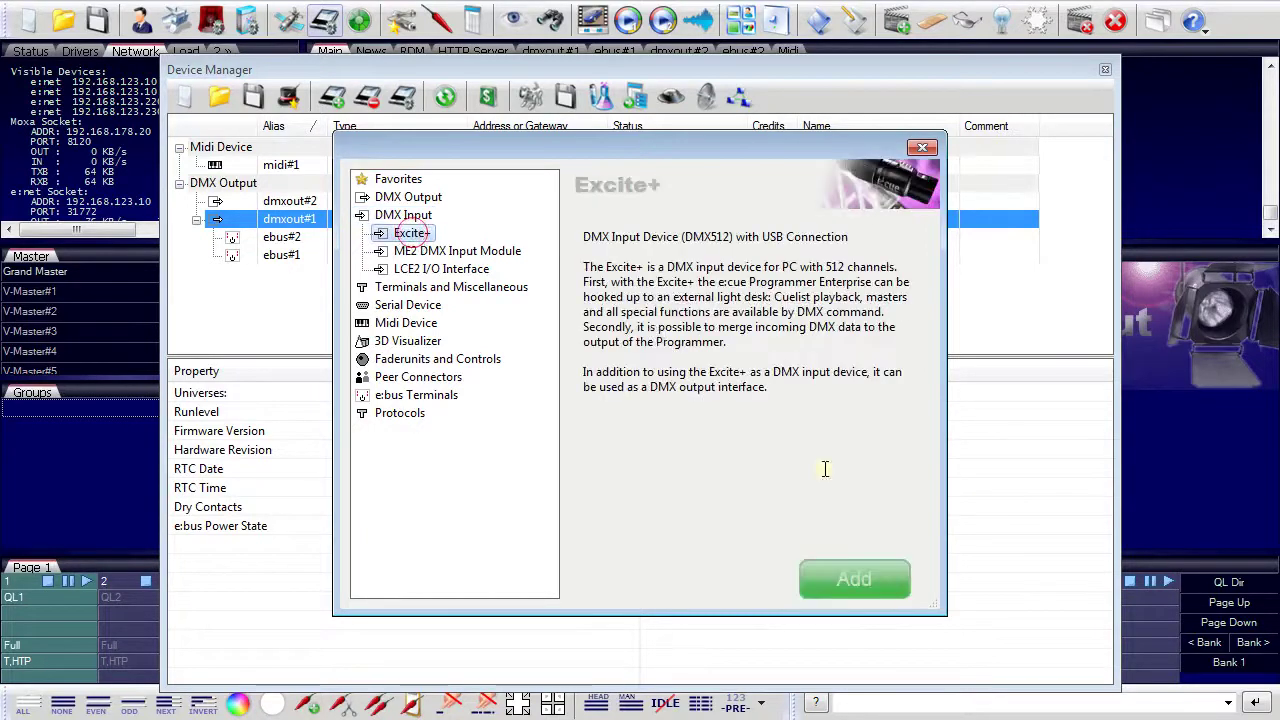
click(845, 588)
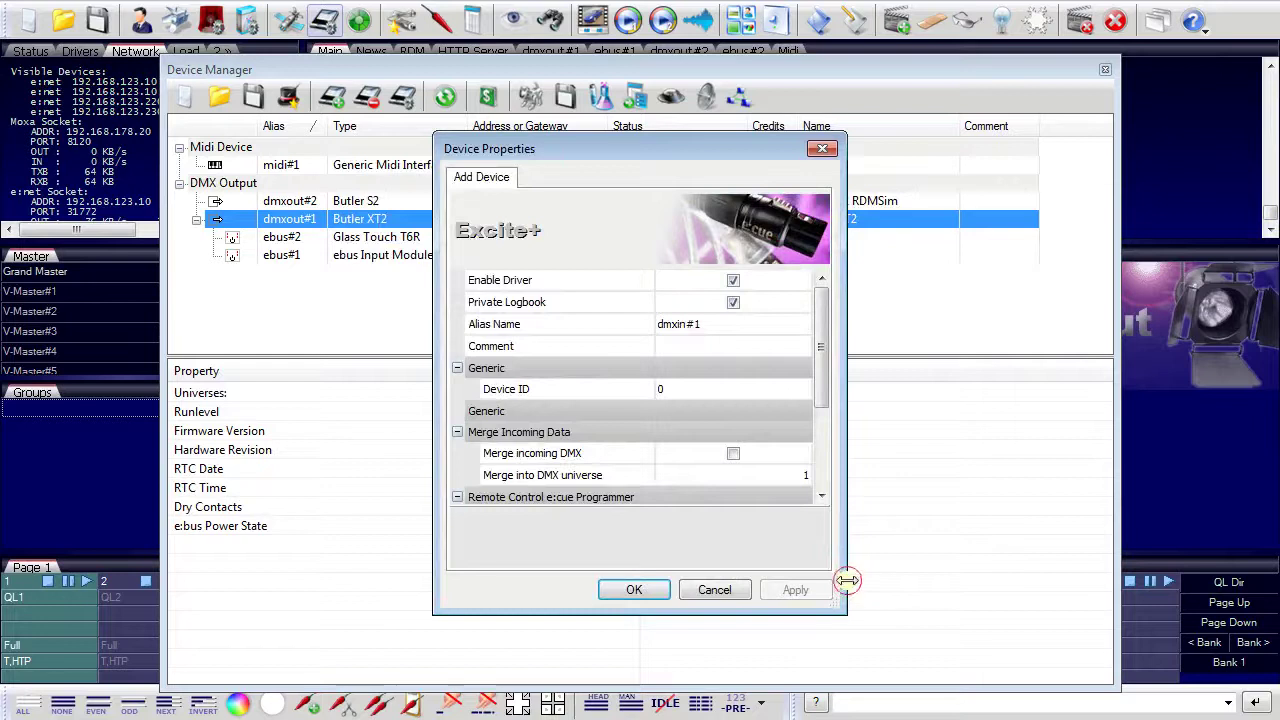
click(650, 591)
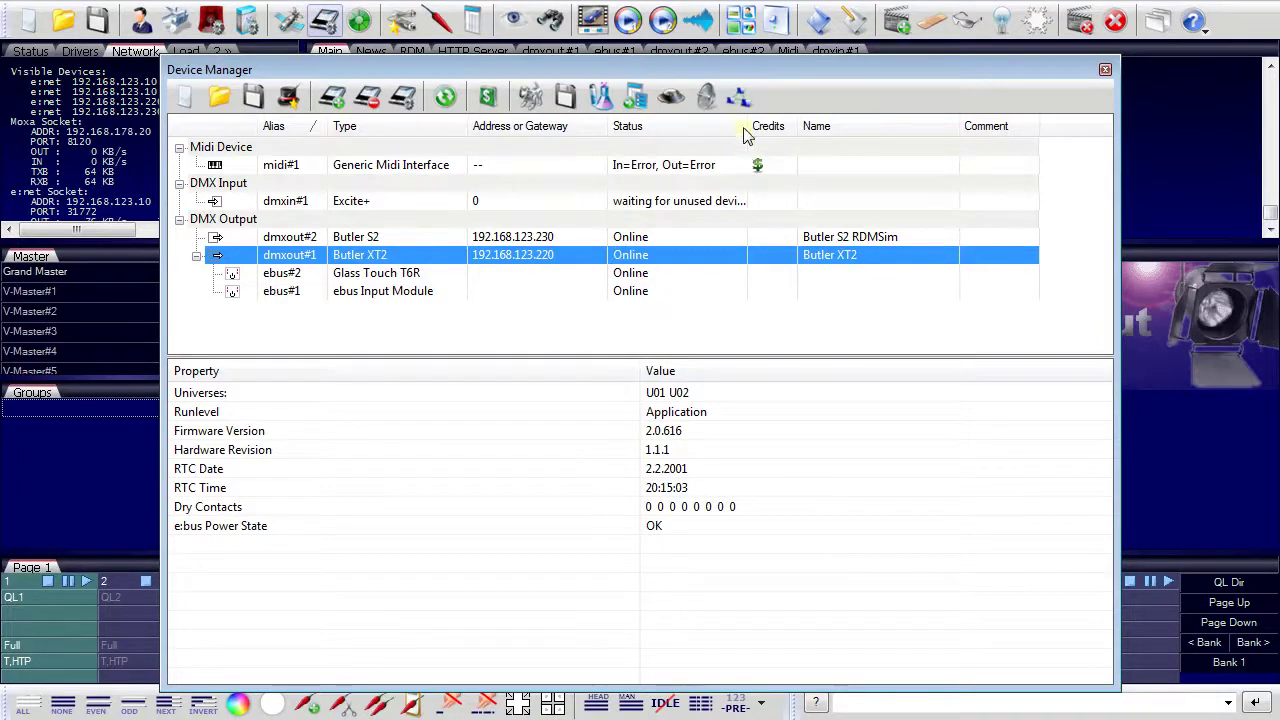
Widen the Status column so the Excite+ status text fits, and close the Device Manager
drag(751, 121, 853, 118)
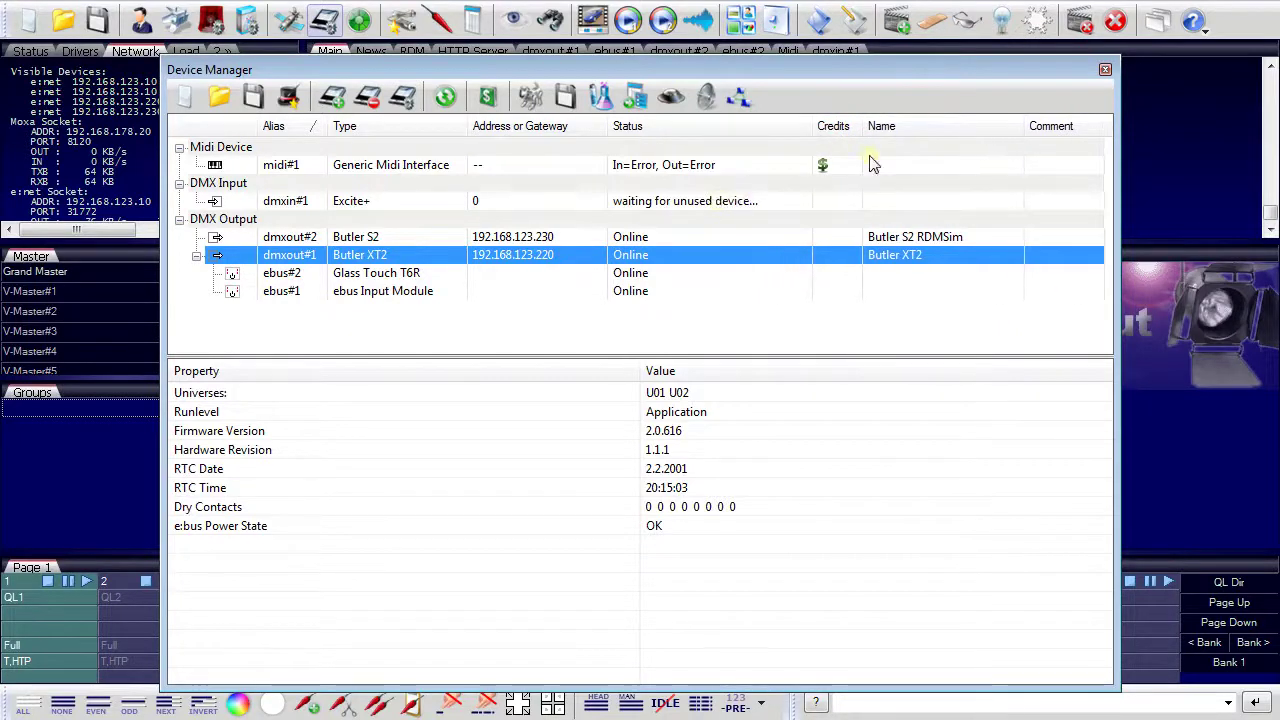
click(1107, 72)
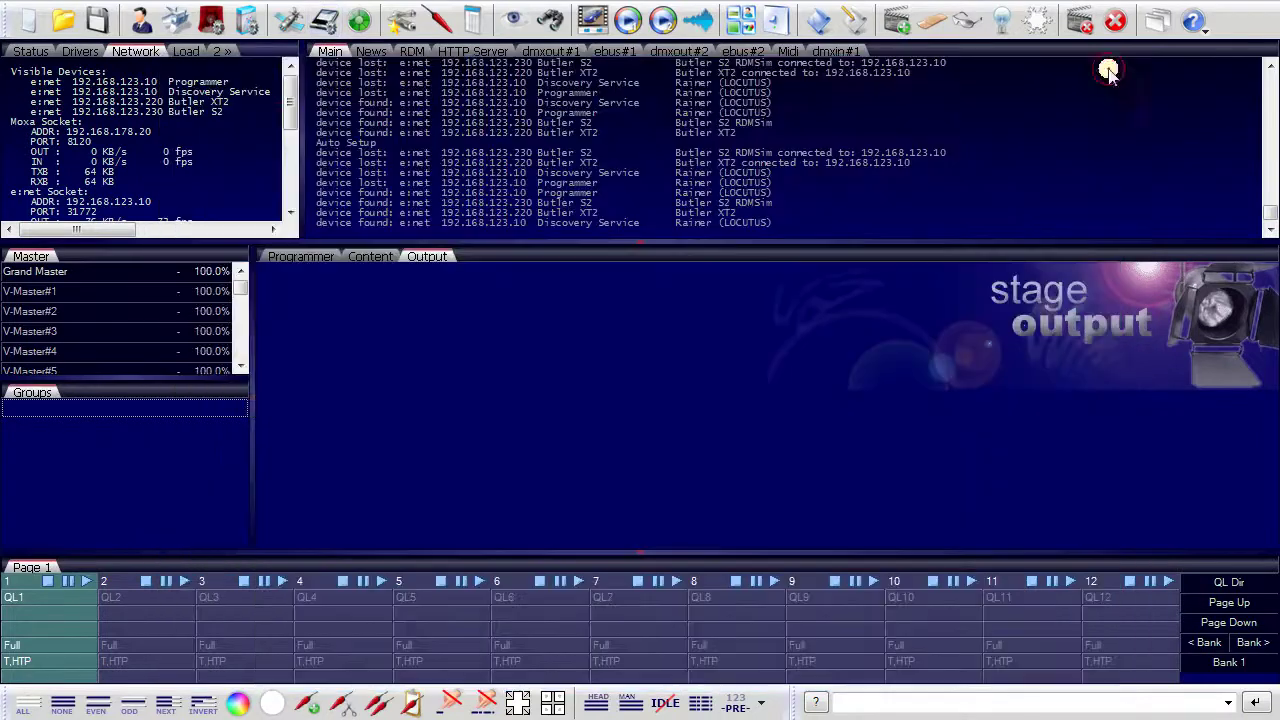